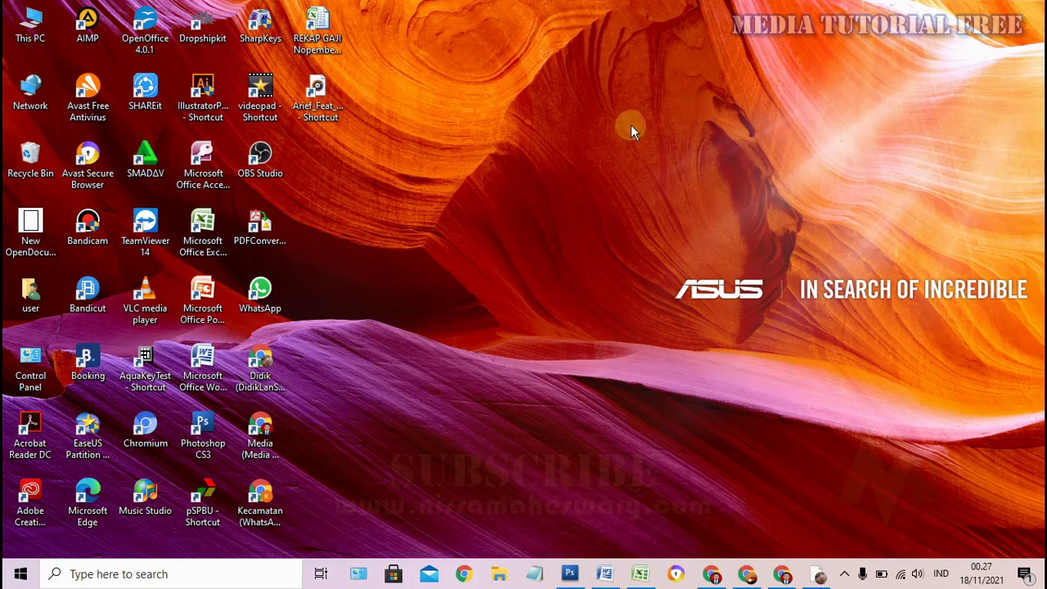
- Restore the Chrome window showing the YouTube video and its comments about the + sign
{"action": "left_click", "coordinate": [712, 574]}
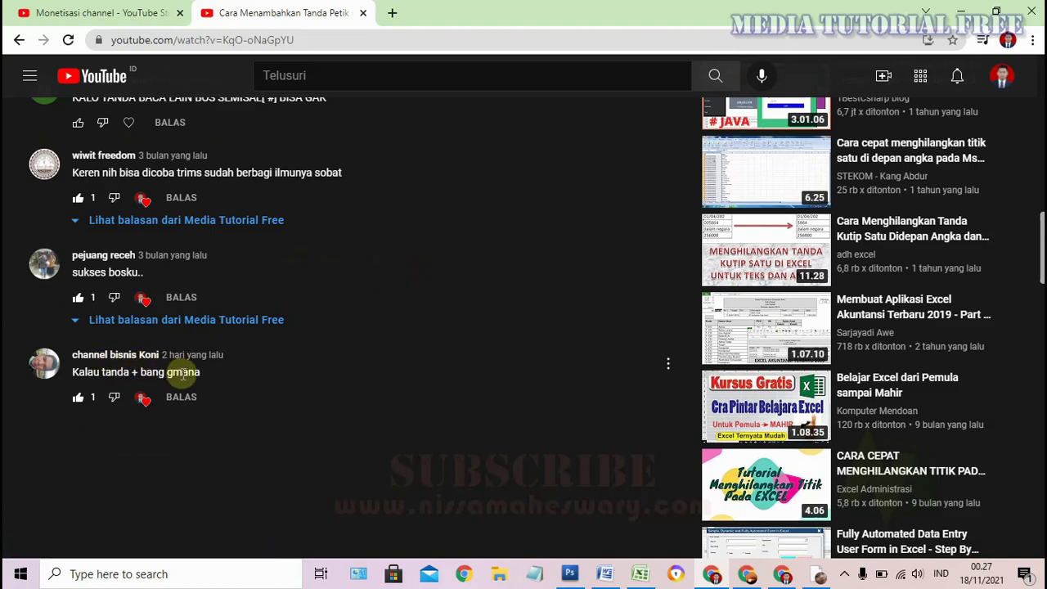
- Browse the YouTube video page and comments, then switch to the Blogger statistics window
{"action": "scroll", "coordinate": [238, 385], "scroll_direction": "up", "scroll_amount": 3}
{"action": "scroll", "coordinate": [240, 386], "scroll_direction": "up", "scroll_amount": 2}
{"action": "scroll", "coordinate": [239, 384], "scroll_direction": "up", "scroll_amount": 3}
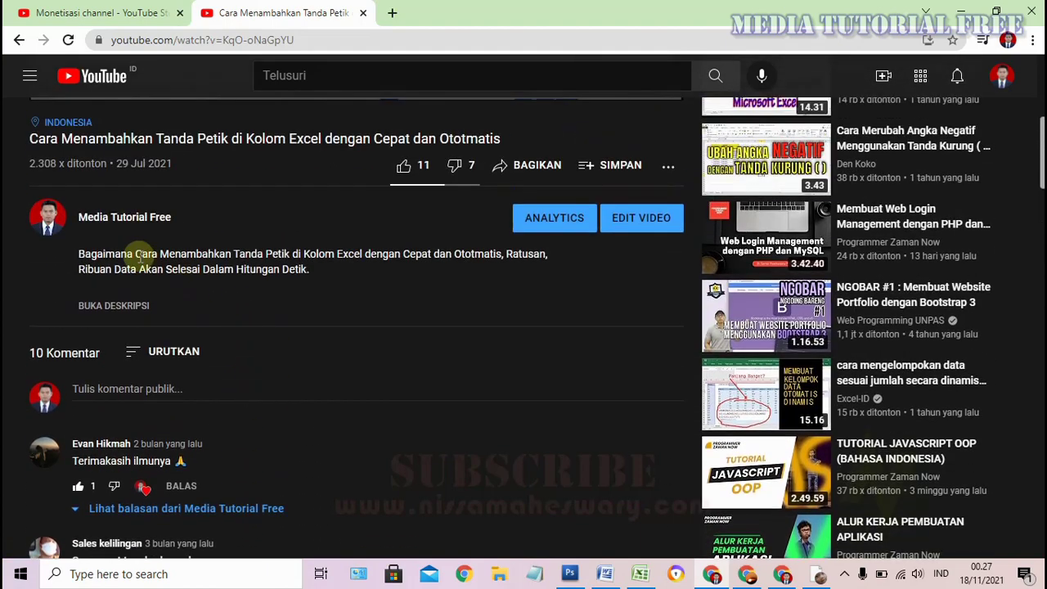
{"action": "scroll", "coordinate": [334, 325], "scroll_direction": "up", "scroll_amount": 3}
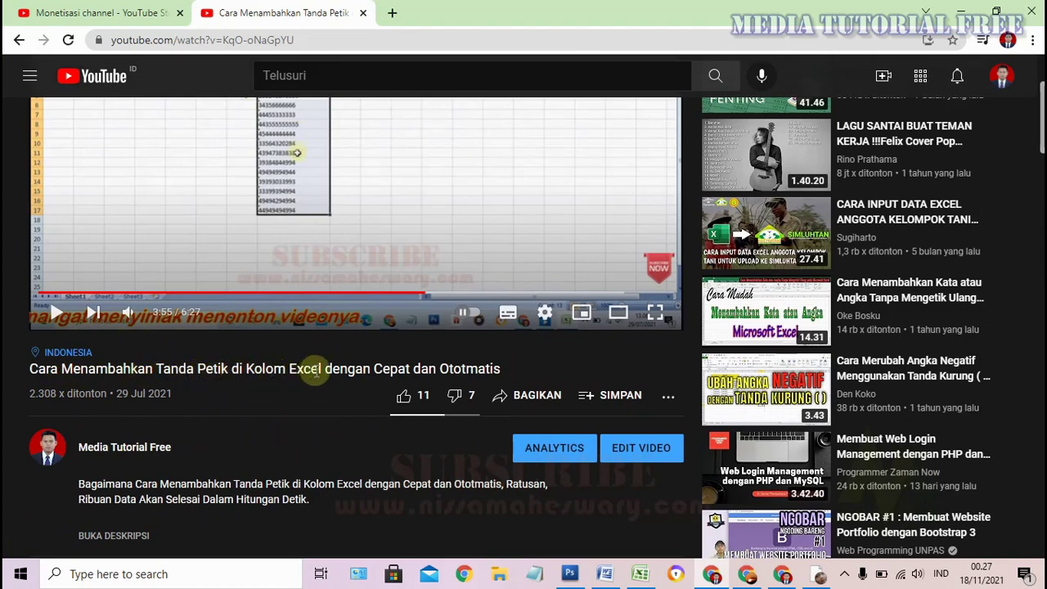
{"action": "scroll", "coordinate": [264, 386], "scroll_direction": "up", "scroll_amount": 2}
{"action": "scroll", "coordinate": [169, 401], "scroll_direction": "down", "scroll_amount": 2}
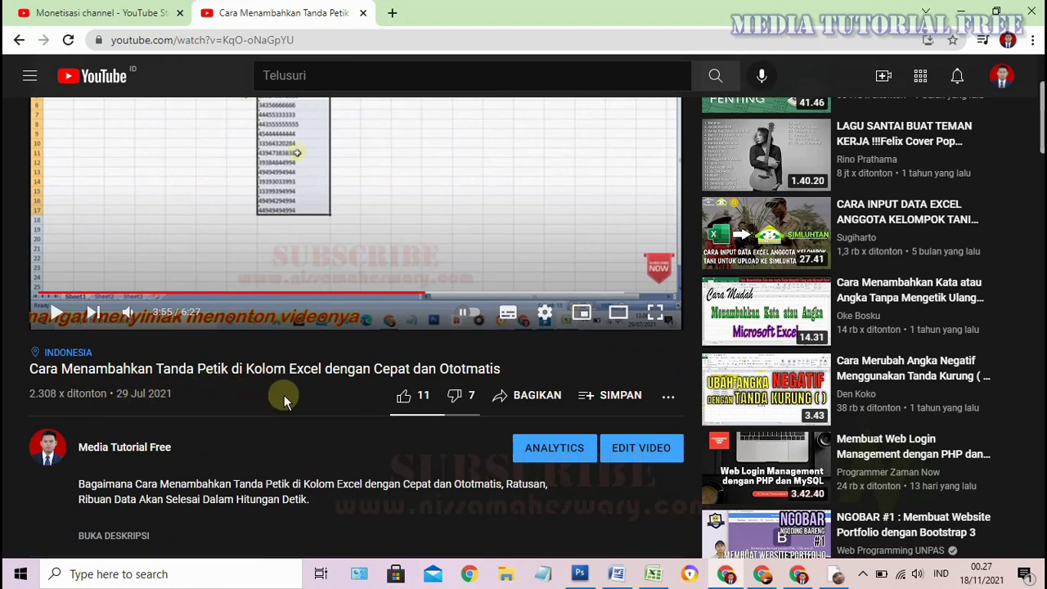
{"action": "scroll", "coordinate": [353, 401], "scroll_direction": "down", "scroll_amount": 1}
{"action": "scroll", "coordinate": [354, 394], "scroll_direction": "down", "scroll_amount": 2}
{"action": "scroll", "coordinate": [355, 395], "scroll_direction": "down", "scroll_amount": 2}
{"action": "scroll", "coordinate": [357, 396], "scroll_direction": "down", "scroll_amount": 2}
{"action": "scroll", "coordinate": [357, 396], "scroll_direction": "down", "scroll_amount": 1}
{"action": "scroll", "coordinate": [356, 397], "scroll_direction": "down", "scroll_amount": 3}
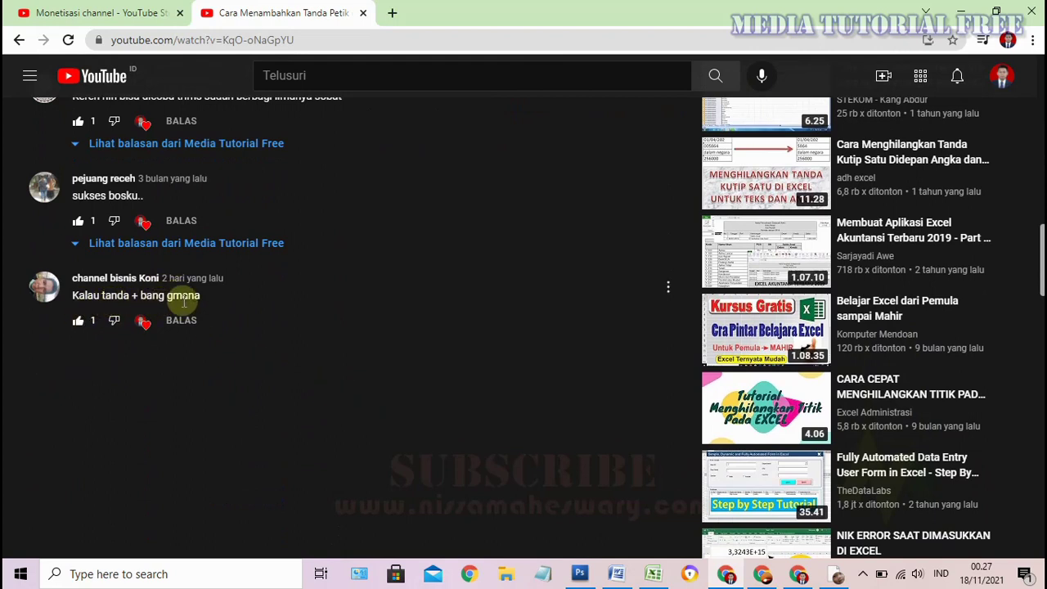
{"action": "scroll", "coordinate": [311, 365], "scroll_direction": "up", "scroll_amount": 1}
{"action": "scroll", "coordinate": [311, 367], "scroll_direction": "up", "scroll_amount": 2}
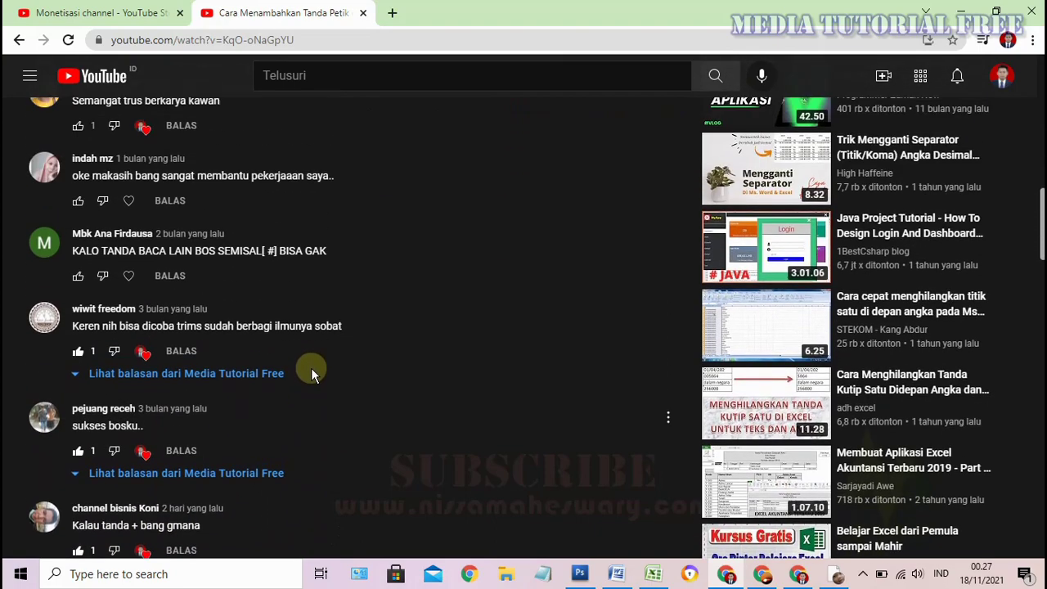
{"action": "scroll", "coordinate": [340, 342], "scroll_direction": "down", "scroll_amount": 2}
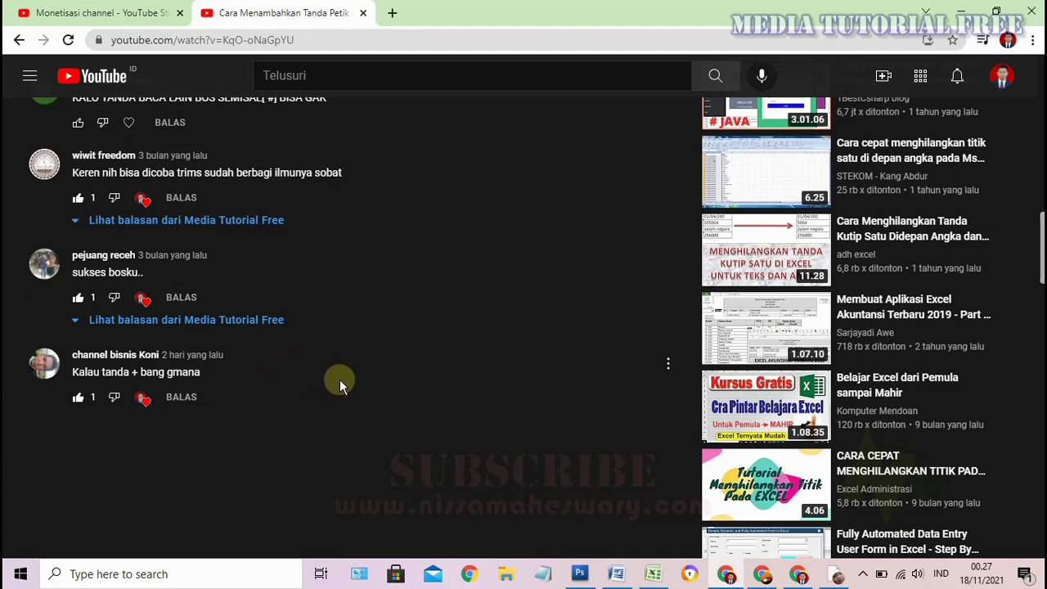
{"action": "scroll", "coordinate": [340, 380], "scroll_direction": "up", "scroll_amount": 2}
{"action": "scroll", "coordinate": [339, 379], "scroll_direction": "up", "scroll_amount": 1}
{"action": "scroll", "coordinate": [340, 381], "scroll_direction": "up", "scroll_amount": 3}
{"action": "scroll", "coordinate": [340, 381], "scroll_direction": "up", "scroll_amount": 4}
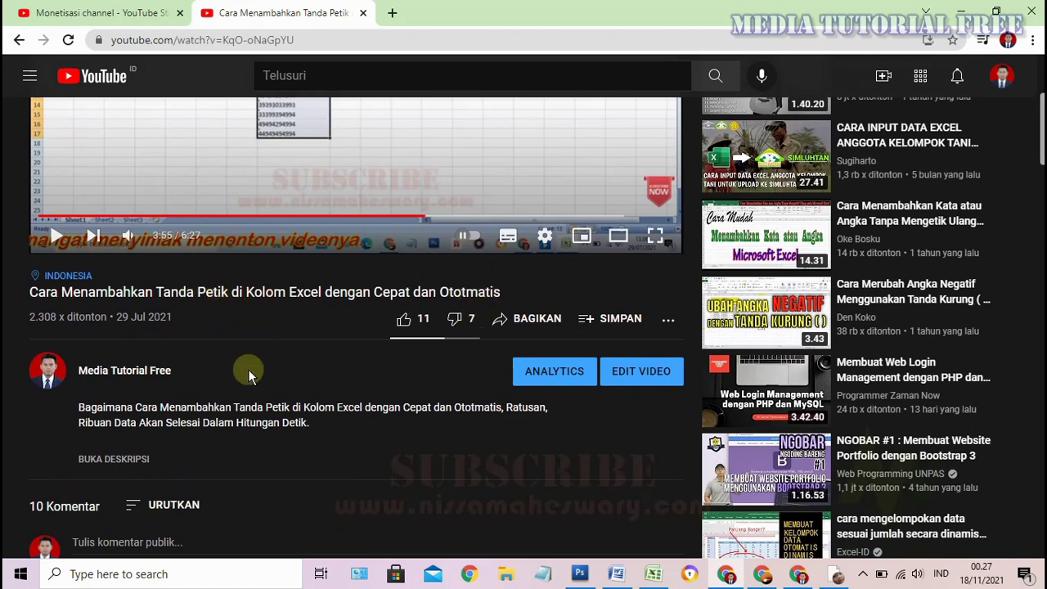
{"action": "scroll", "coordinate": [249, 375], "scroll_direction": "up", "scroll_amount": 1}
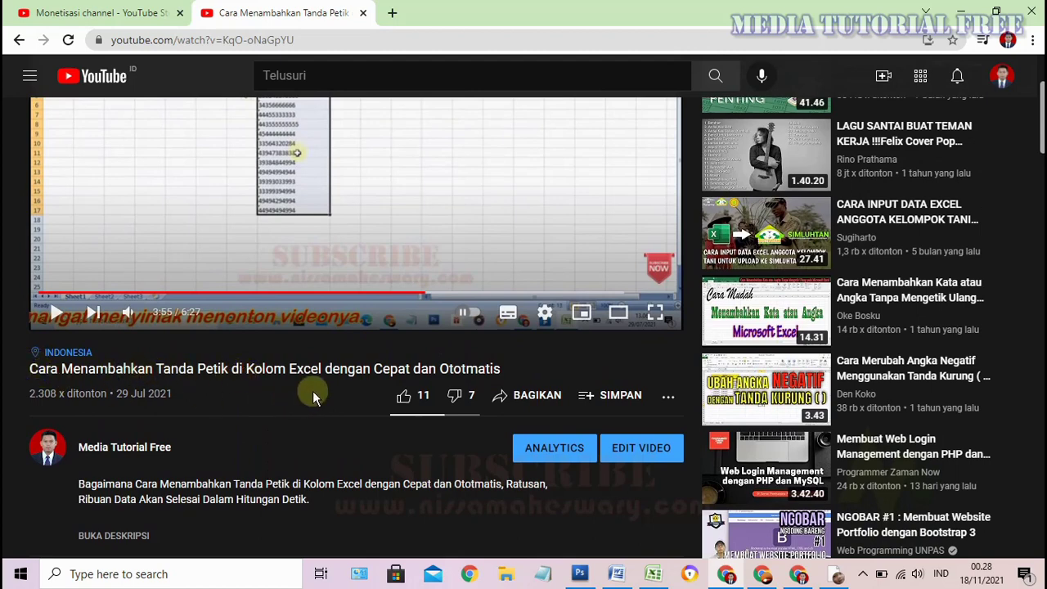
{"action": "scroll", "coordinate": [256, 391], "scroll_direction": "down", "scroll_amount": 1}
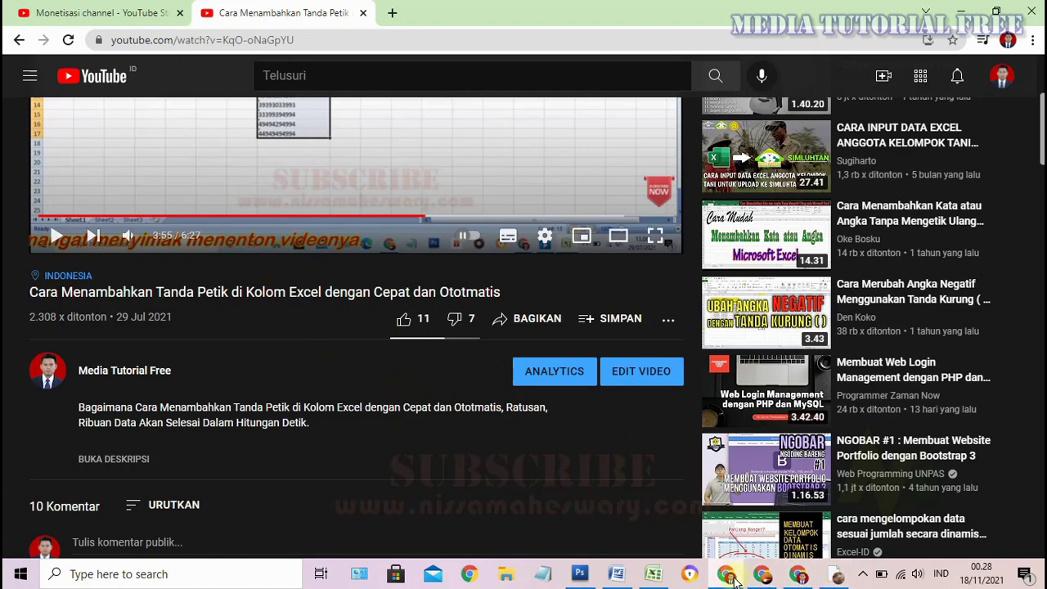
{"action": "left_click", "coordinate": [764, 576]}
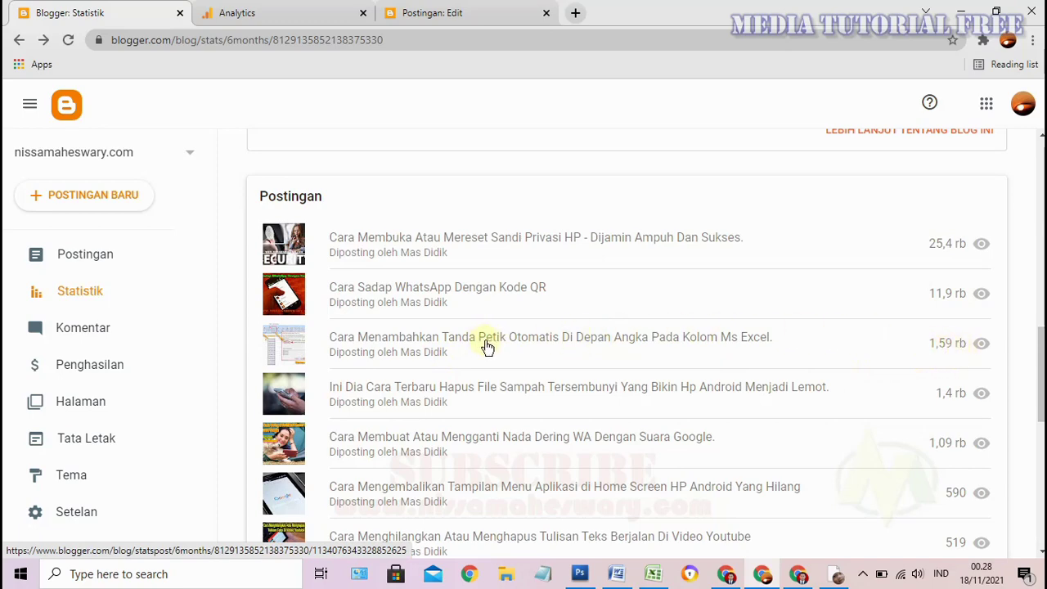
- Bring the Excel workbook Book1 with the column H numbers to the front
{"action": "left_click", "coordinate": [659, 576]}
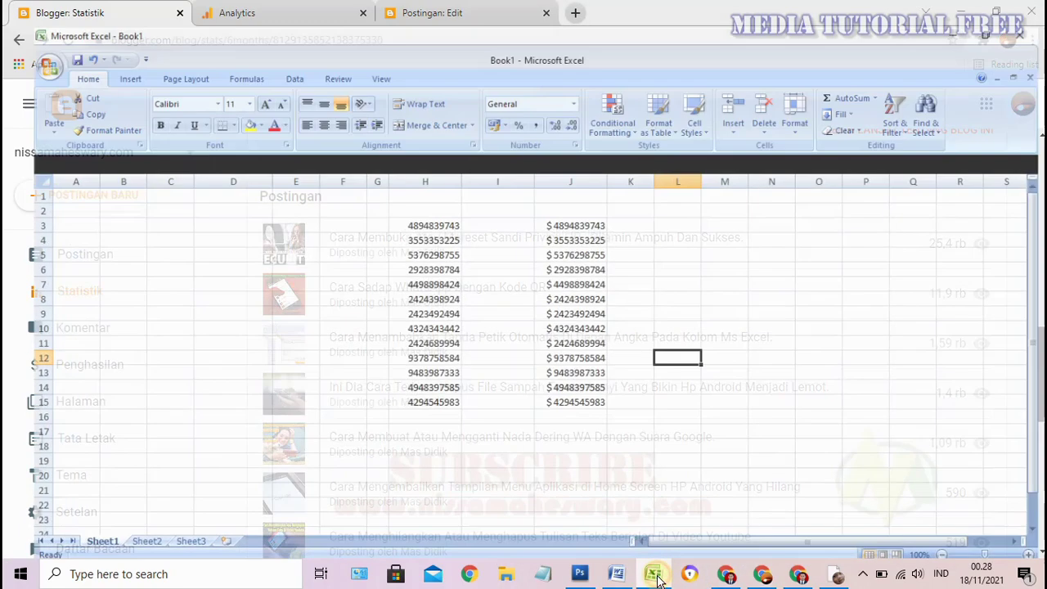
{"action": "left_click", "coordinate": [417, 260]}
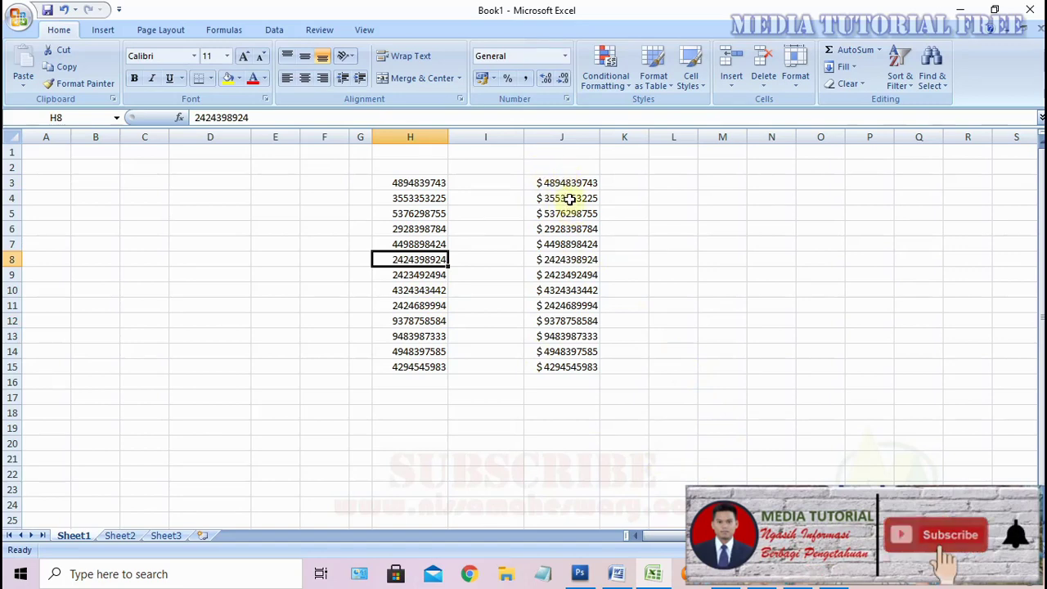
{"action": "left_click", "coordinate": [564, 184]}
{"action": "left_click", "coordinate": [560, 198]}
{"action": "left_click", "coordinate": [434, 182]}
{"action": "left_click", "coordinate": [433, 198]}
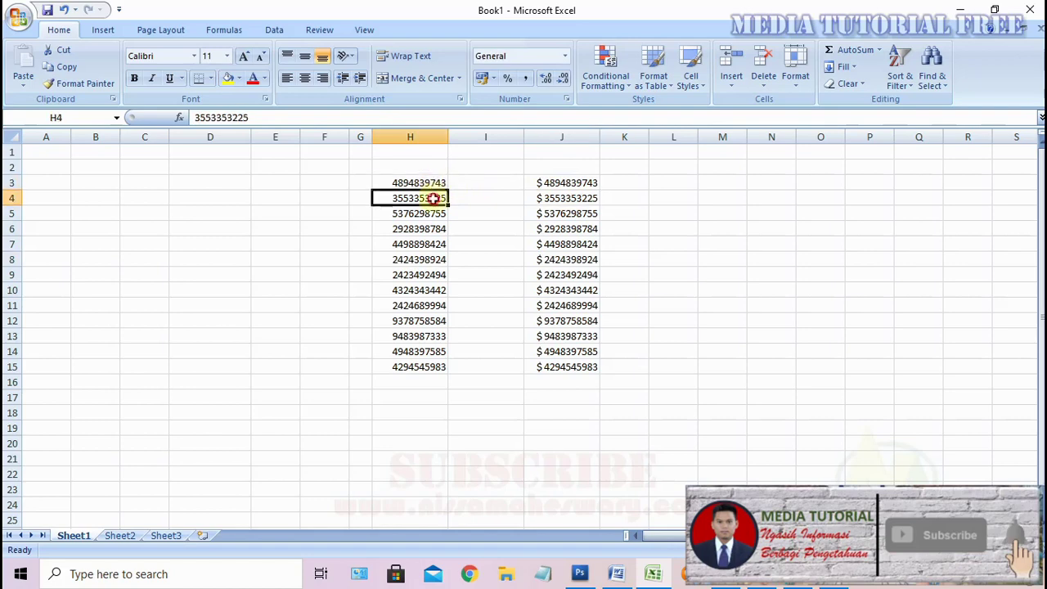
{"action": "left_click", "coordinate": [431, 184]}
{"action": "left_click", "coordinate": [431, 198]}
{"action": "left_click", "coordinate": [431, 229]}
{"action": "double_click", "coordinate": [575, 231]}
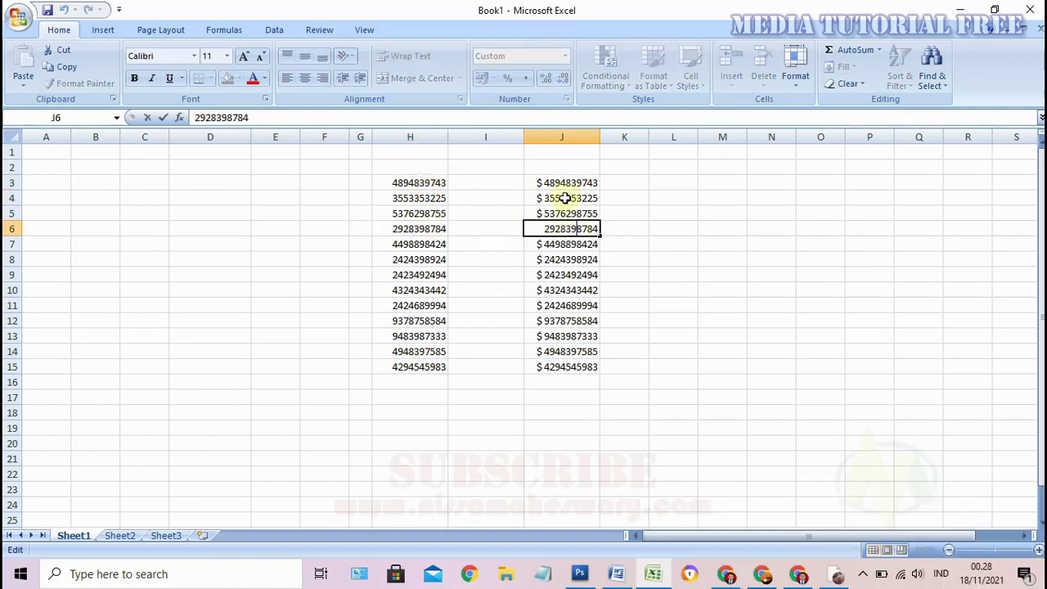
{"action": "left_click", "coordinate": [565, 184]}
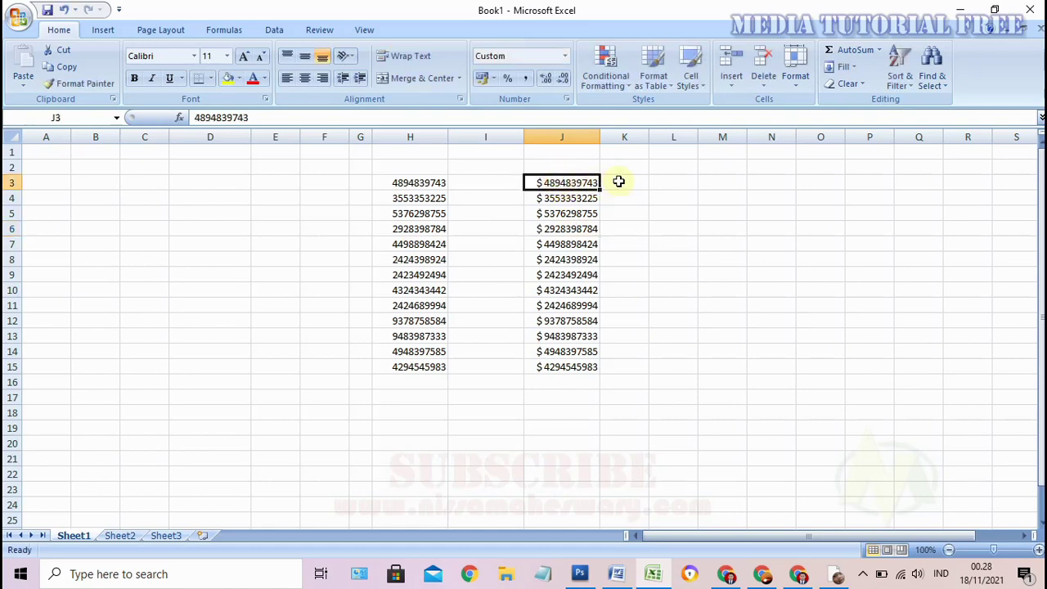
- Give H3:J15 a 20-point font and widen columns H to J so every number shows
{"action": "left_click_drag", "start_coordinate": [399, 174], "coordinate": [553, 373]}
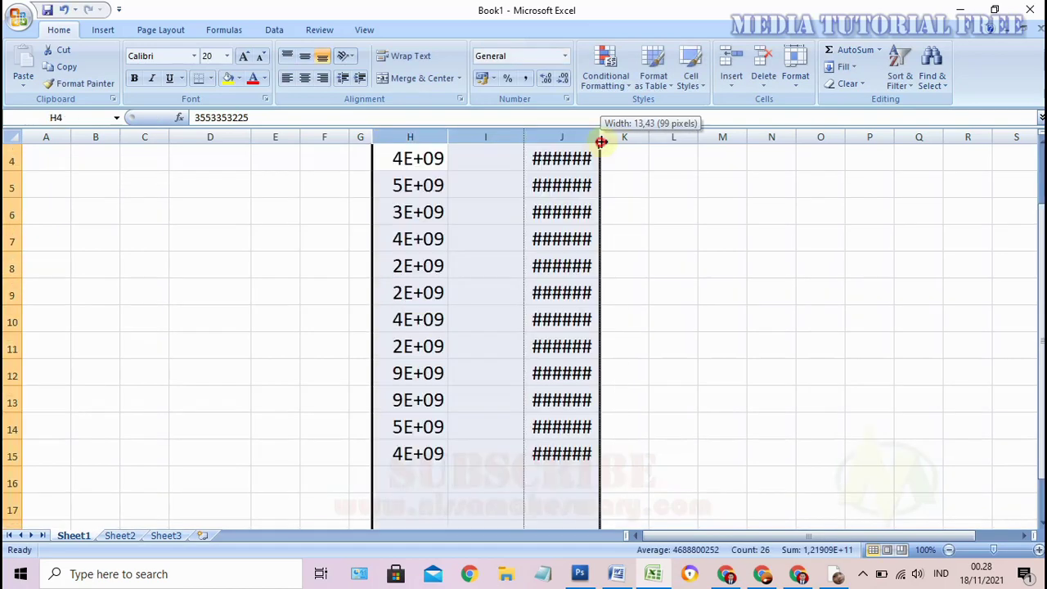
{"action": "left_click_drag", "start_coordinate": [602, 136], "coordinate": [634, 147]}
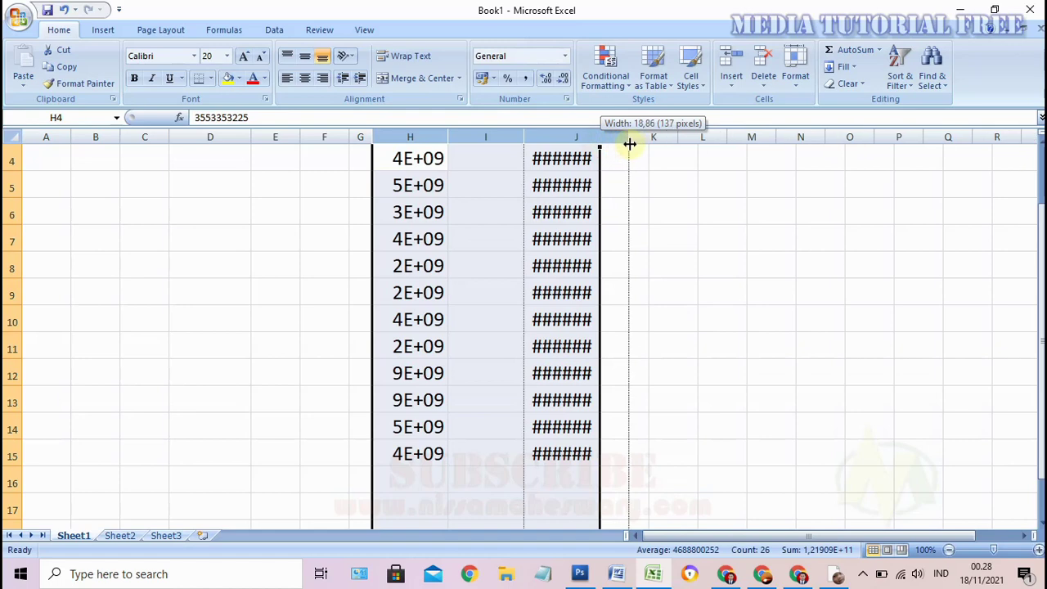
{"action": "left_click_drag", "start_coordinate": [702, 137], "coordinate": [722, 137]}
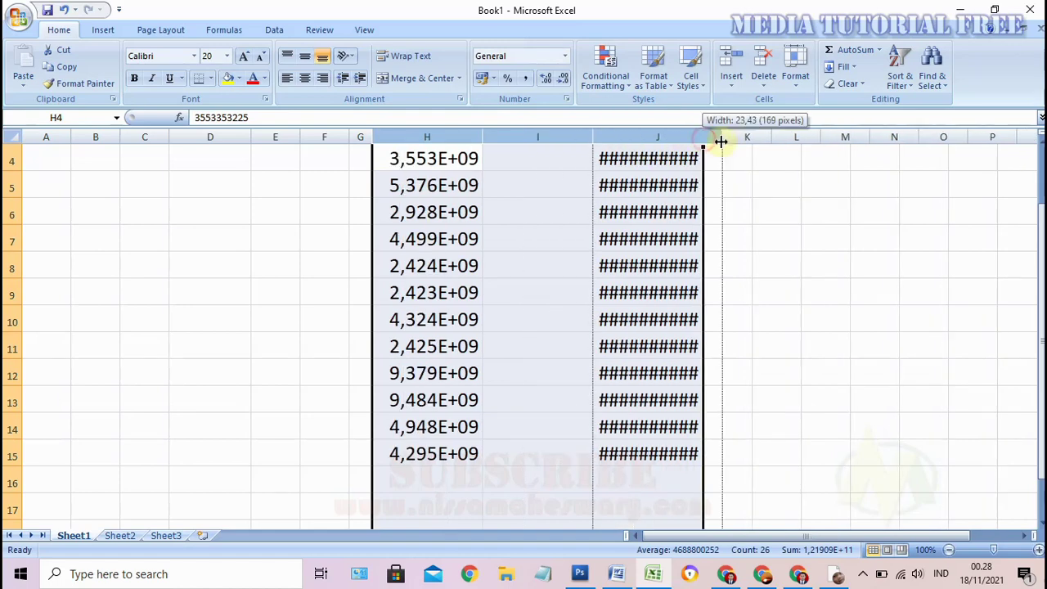
{"action": "left_click", "coordinate": [834, 246]}
{"action": "left_click", "coordinate": [672, 240]}
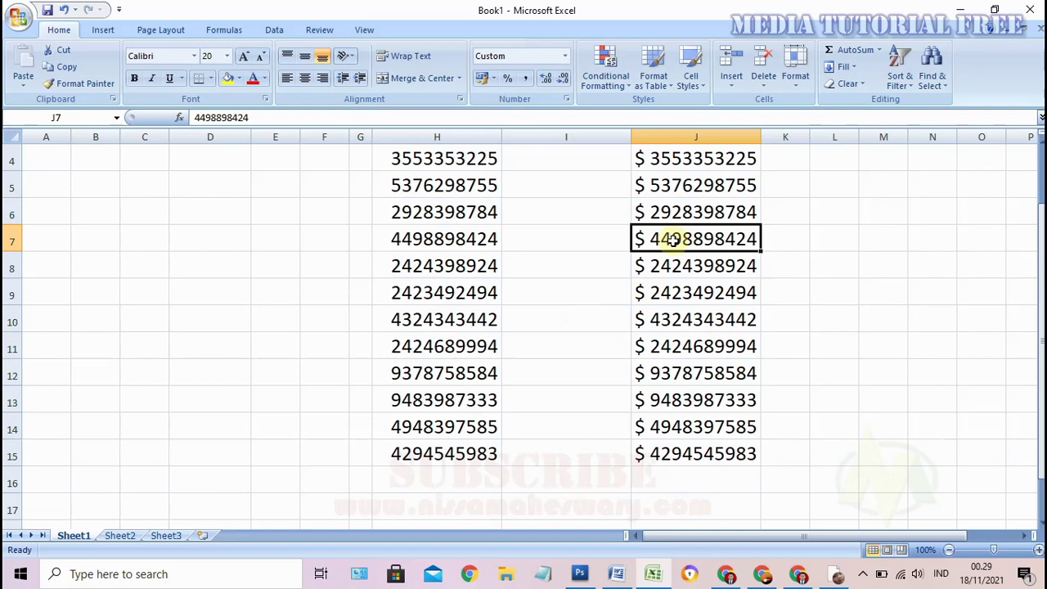
{"action": "left_click", "coordinate": [681, 266]}
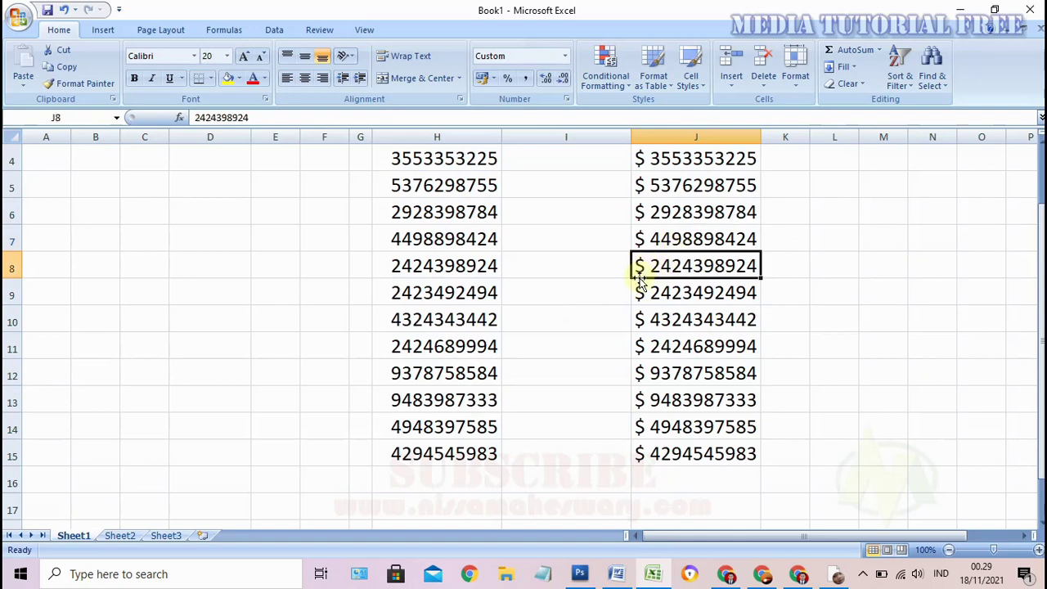
{"action": "left_click", "coordinate": [678, 318]}
{"action": "left_click", "coordinate": [690, 348]}
{"action": "left_click", "coordinate": [467, 346]}
{"action": "left_click", "coordinate": [668, 357]}
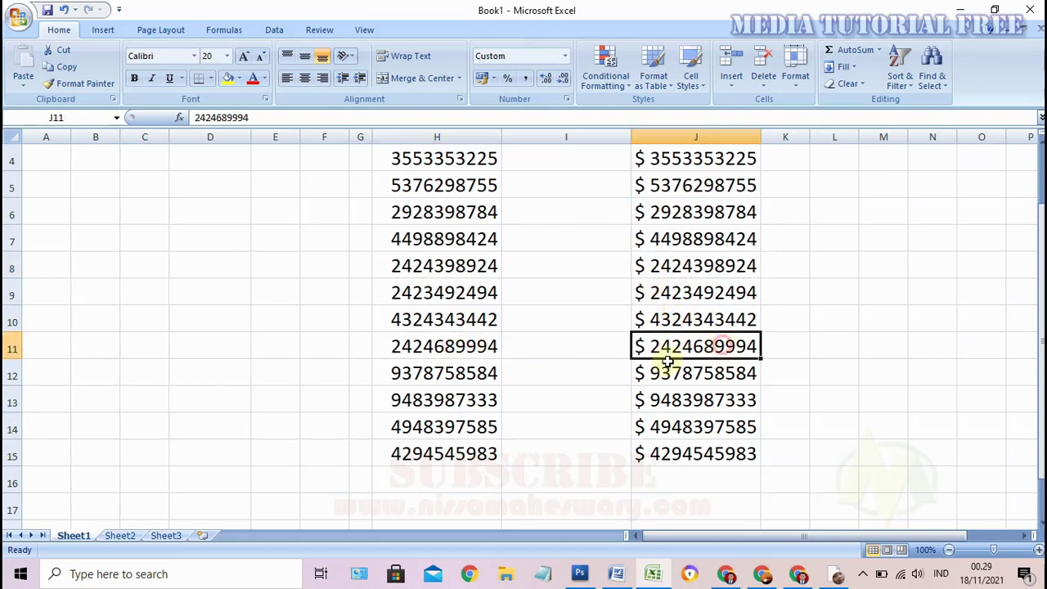
{"action": "left_click", "coordinate": [455, 375]}
{"action": "left_click", "coordinate": [692, 373]}
{"action": "double_click", "coordinate": [488, 401]}
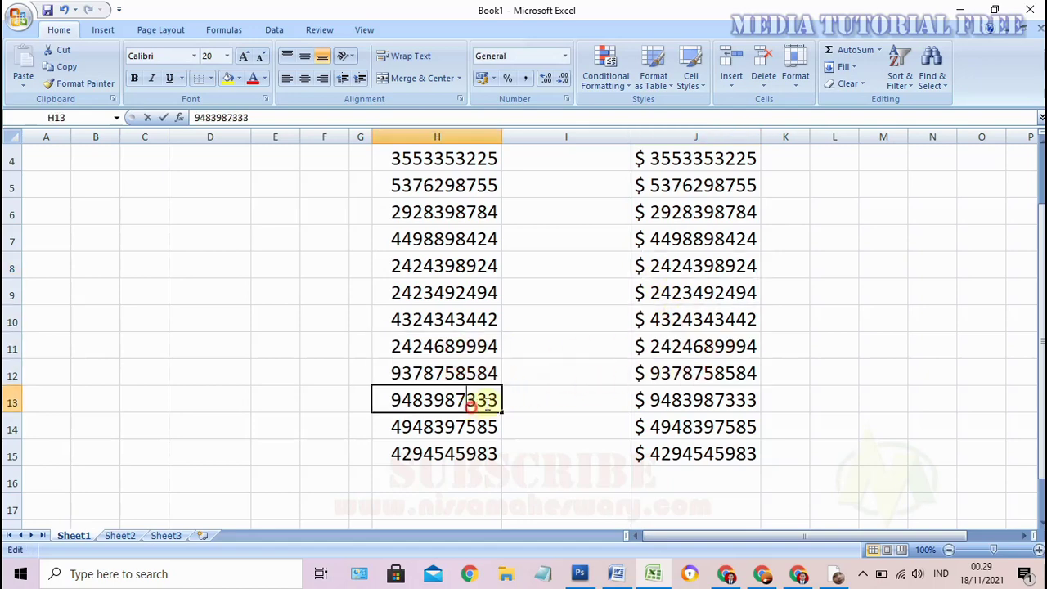
{"action": "left_click", "coordinate": [725, 401]}
{"action": "left_click", "coordinate": [678, 454]}
{"action": "left_click", "coordinate": [442, 453]}
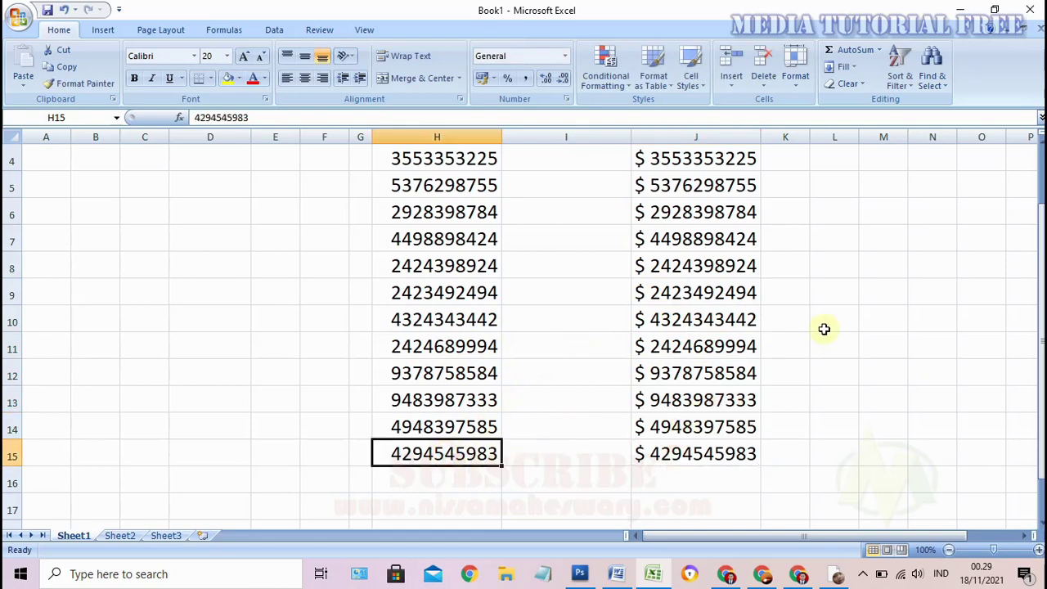
{"action": "scroll", "coordinate": [829, 337], "scroll_direction": "up", "scroll_amount": 1}
{"action": "scroll", "coordinate": [593, 323], "scroll_direction": "down", "scroll_amount": 1}
{"action": "scroll", "coordinate": [615, 315], "scroll_direction": "up", "scroll_amount": 1}
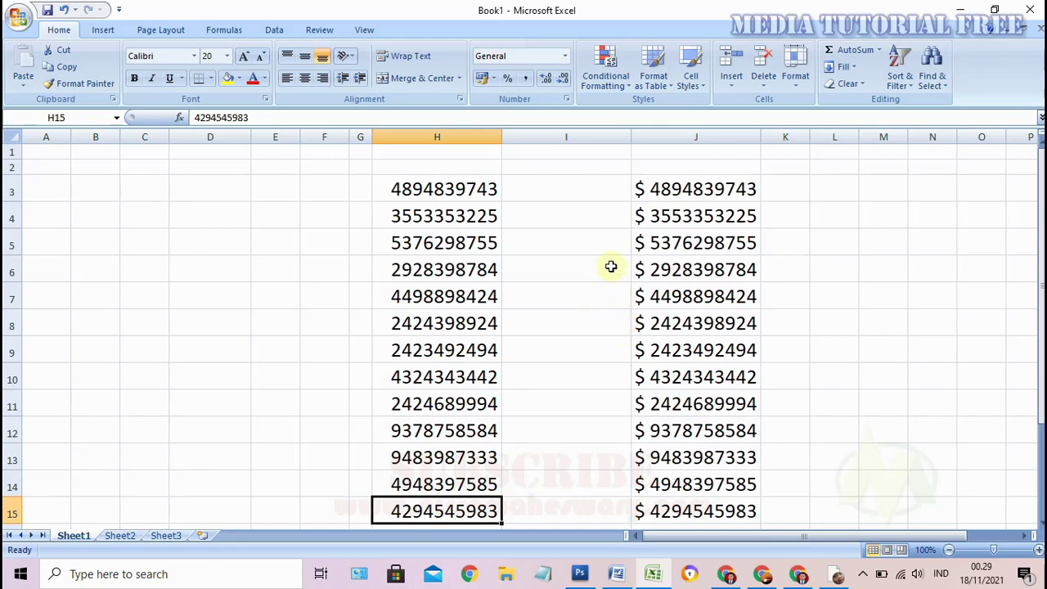
{"action": "scroll", "coordinate": [611, 291], "scroll_direction": "down", "scroll_amount": 1}
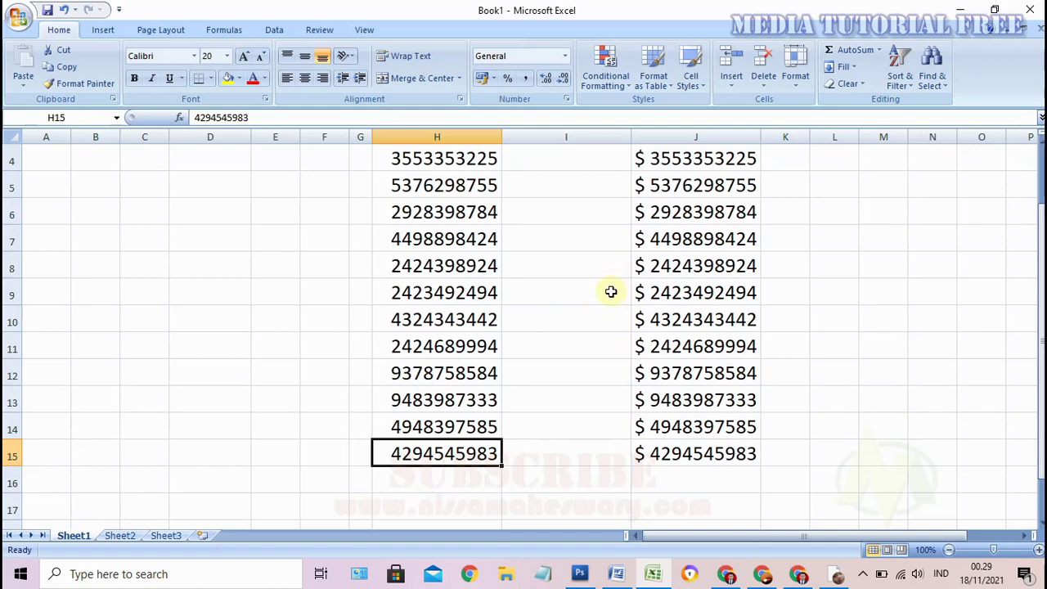
{"action": "scroll", "coordinate": [611, 291], "scroll_direction": "up", "scroll_amount": 1}
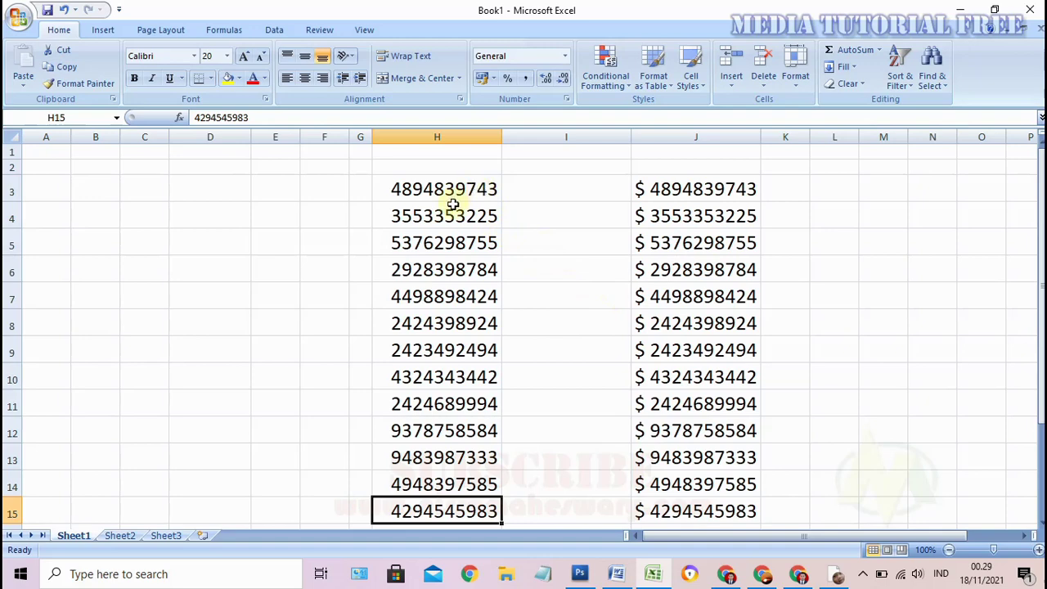
{"action": "scroll", "coordinate": [453, 205], "scroll_direction": "down", "scroll_amount": 1}
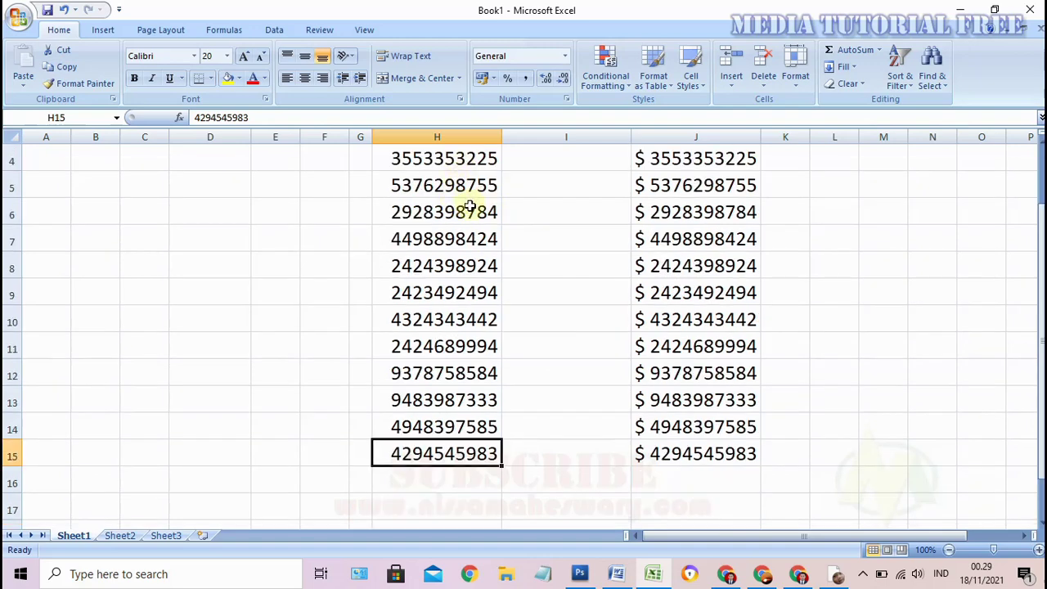
{"action": "scroll", "coordinate": [467, 205], "scroll_direction": "up", "scroll_amount": 1}
{"action": "scroll", "coordinate": [470, 206], "scroll_direction": "down", "scroll_amount": 1}
{"action": "left_click", "coordinate": [834, 453]}
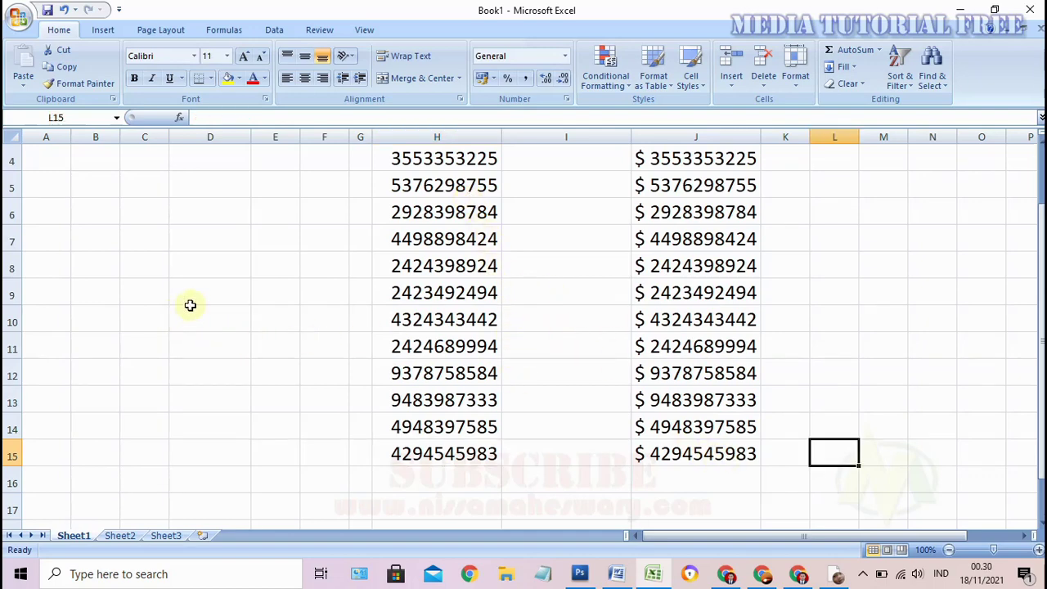
{"action": "left_click", "coordinate": [550, 267]}
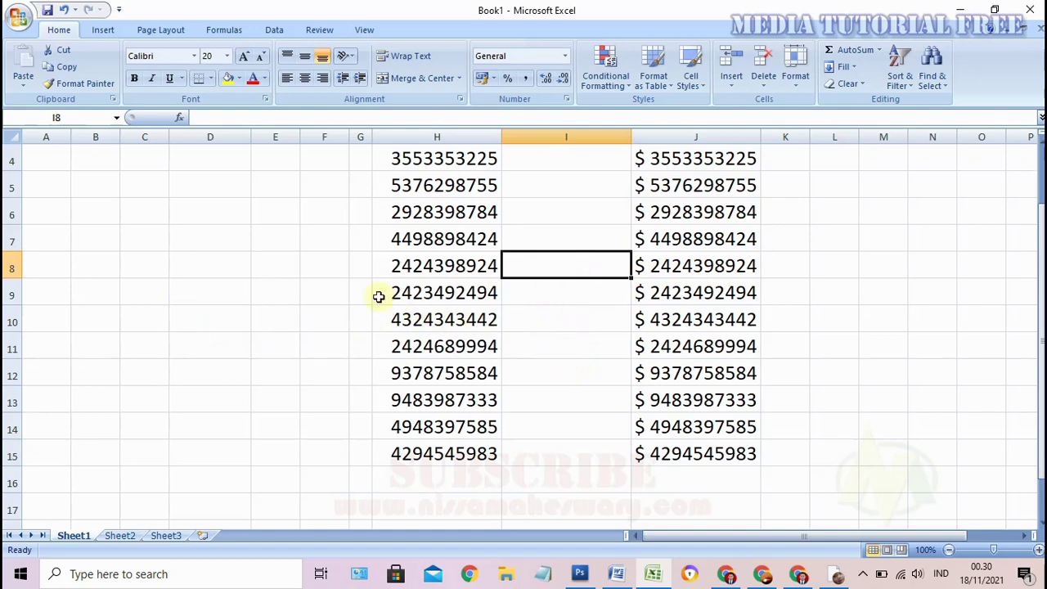
{"action": "left_click", "coordinate": [309, 263]}
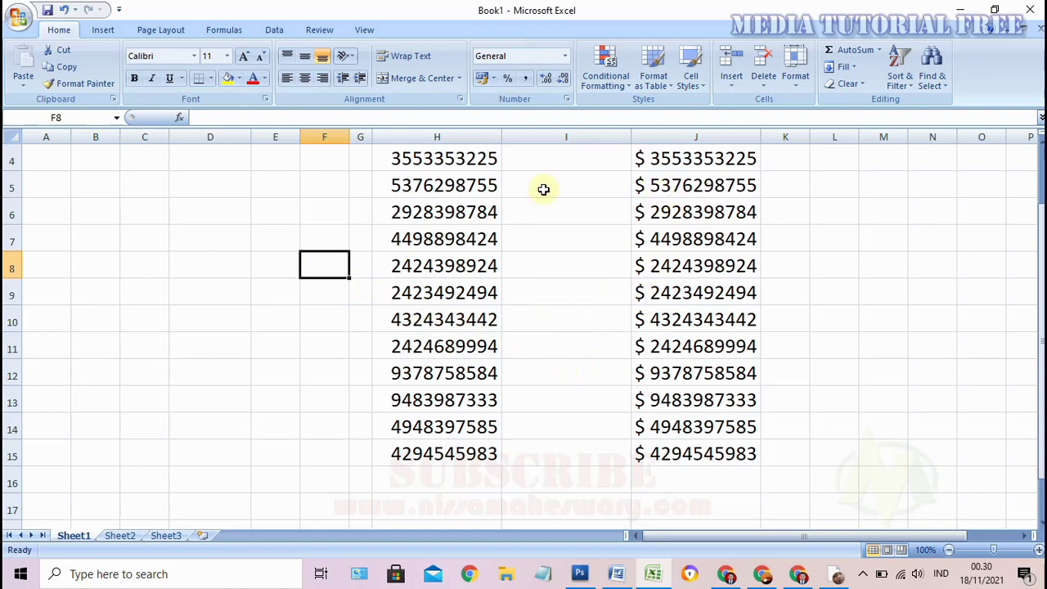
{"action": "left_click", "coordinate": [483, 180]}
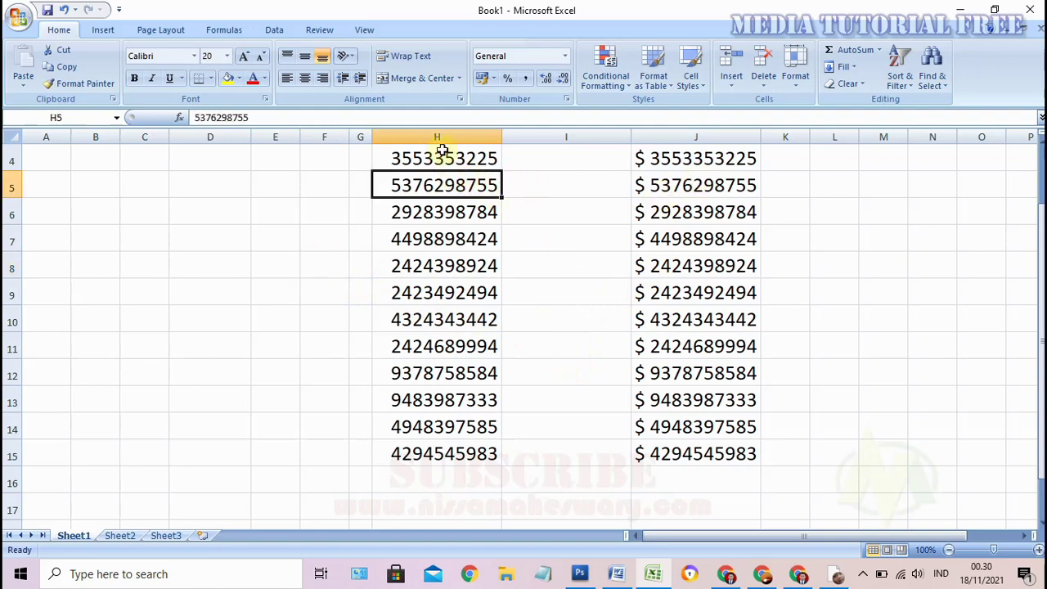
{"action": "left_click", "coordinate": [436, 469]}
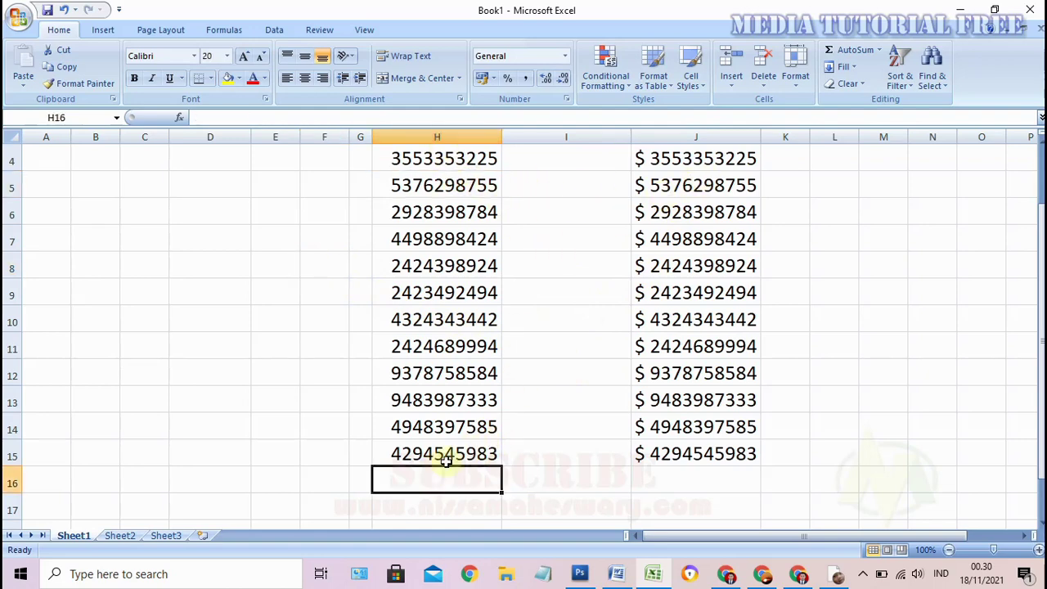
{"action": "type", "text": "34343545"}
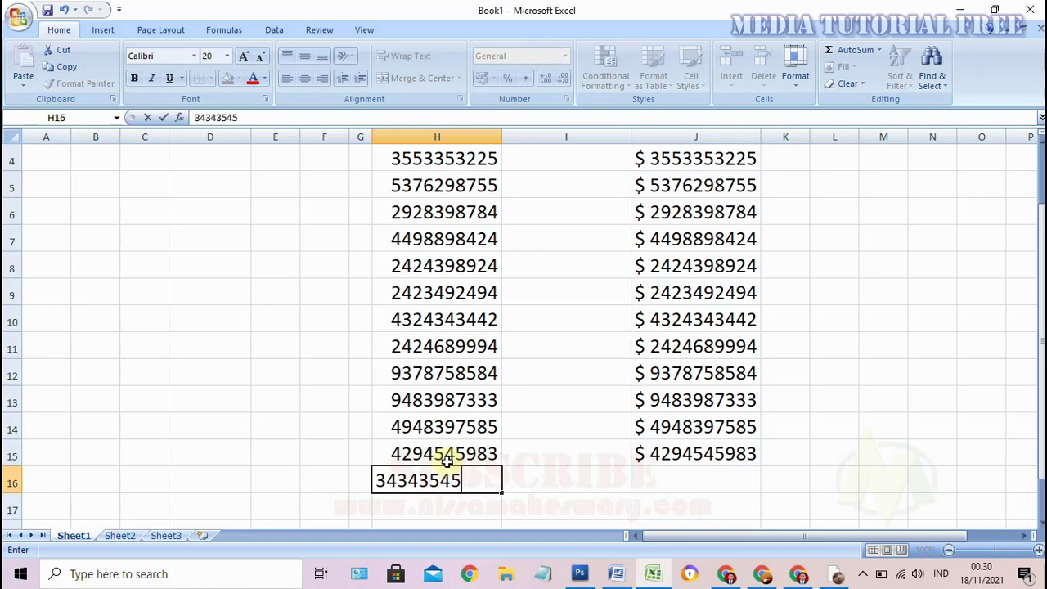
{"action": "key", "text": "Return"}
{"action": "type", "text": "534534535"}
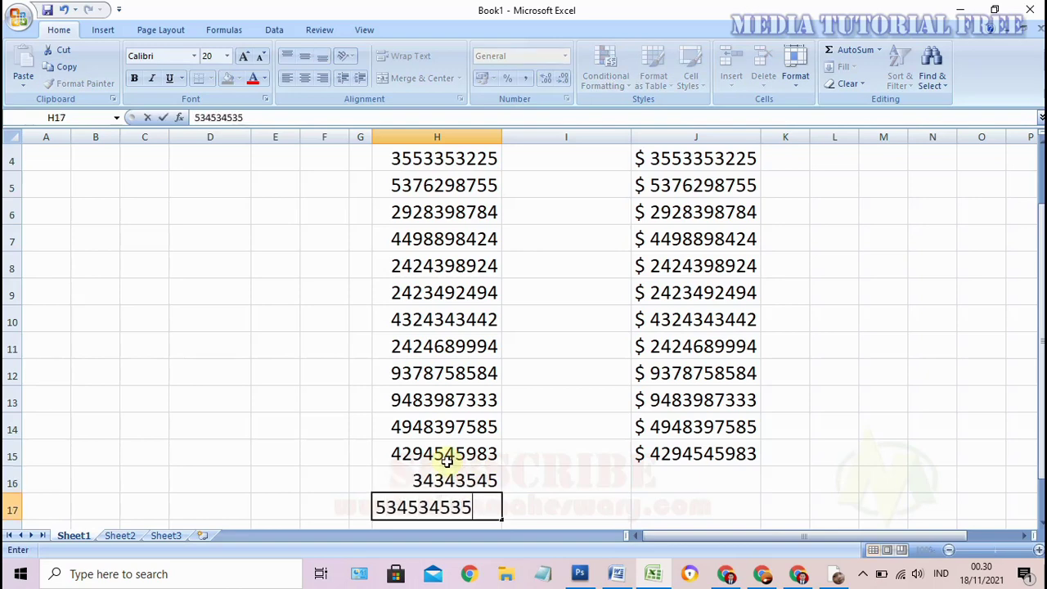
{"action": "key", "text": "Return"}
{"action": "double_click", "coordinate": [413, 455]}
{"action": "type", "text": "43"}
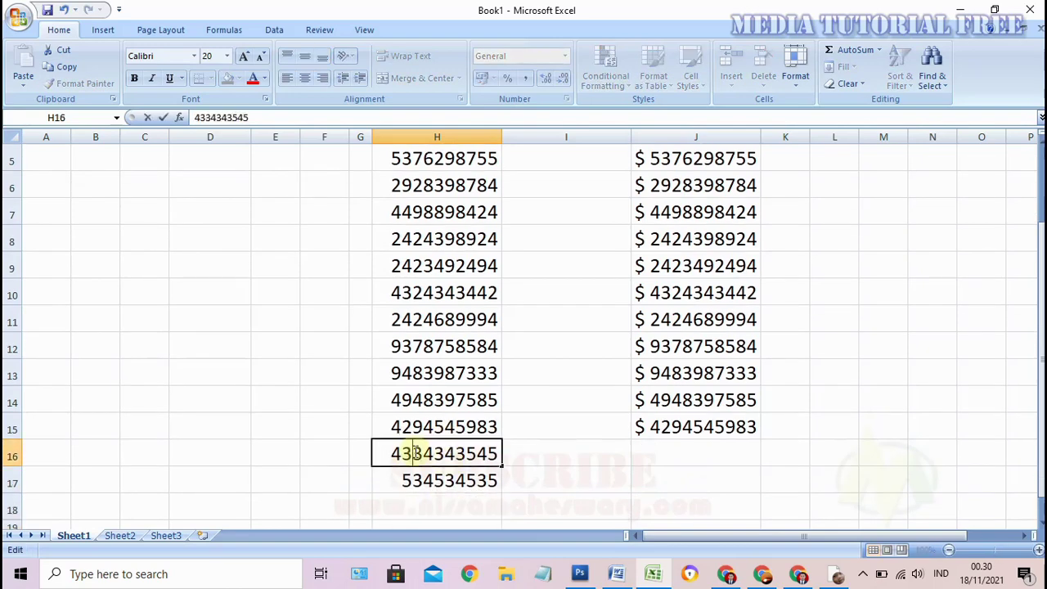
{"action": "double_click", "coordinate": [436, 481]}
{"action": "type", "text": "33"}
{"action": "key", "text": "Return"}
{"action": "scroll", "coordinate": [483, 456], "scroll_direction": "up", "scroll_amount": 2}
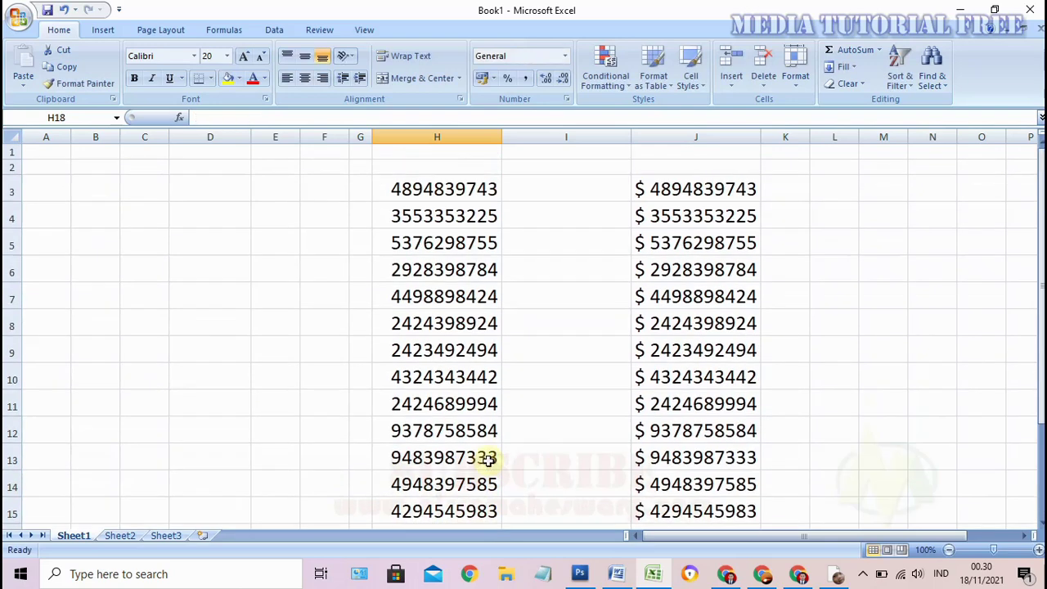
- Delete column J with its dollar-prefixed copies of the numbers
{"action": "left_click", "coordinate": [702, 138]}
{"action": "right_click", "coordinate": [701, 139]}
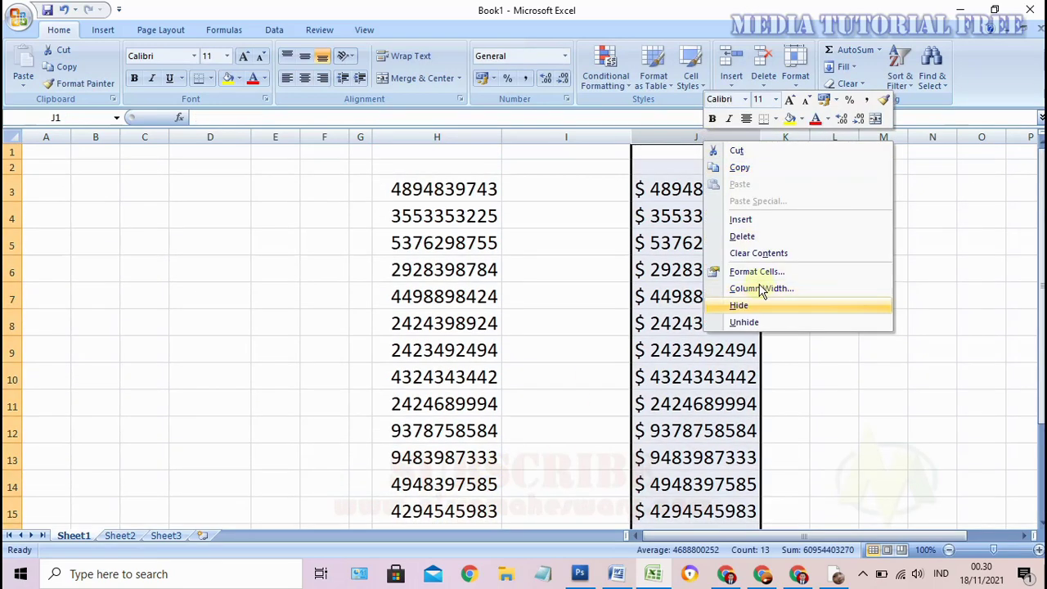
{"action": "left_click", "coordinate": [728, 237]}
{"action": "scroll", "coordinate": [556, 295], "scroll_direction": "down", "scroll_amount": 1}
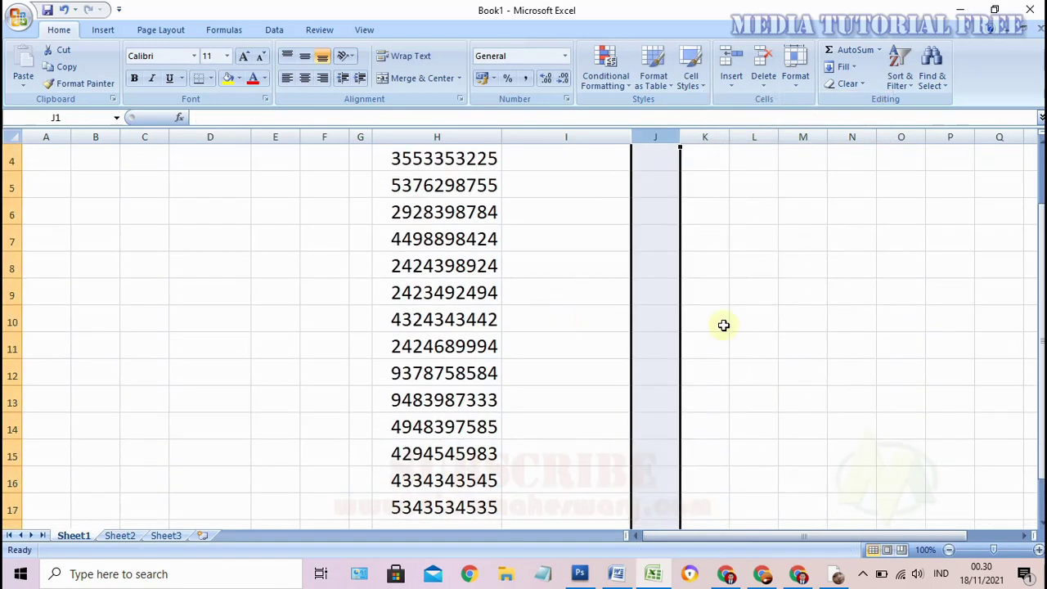
{"action": "left_click", "coordinate": [802, 319]}
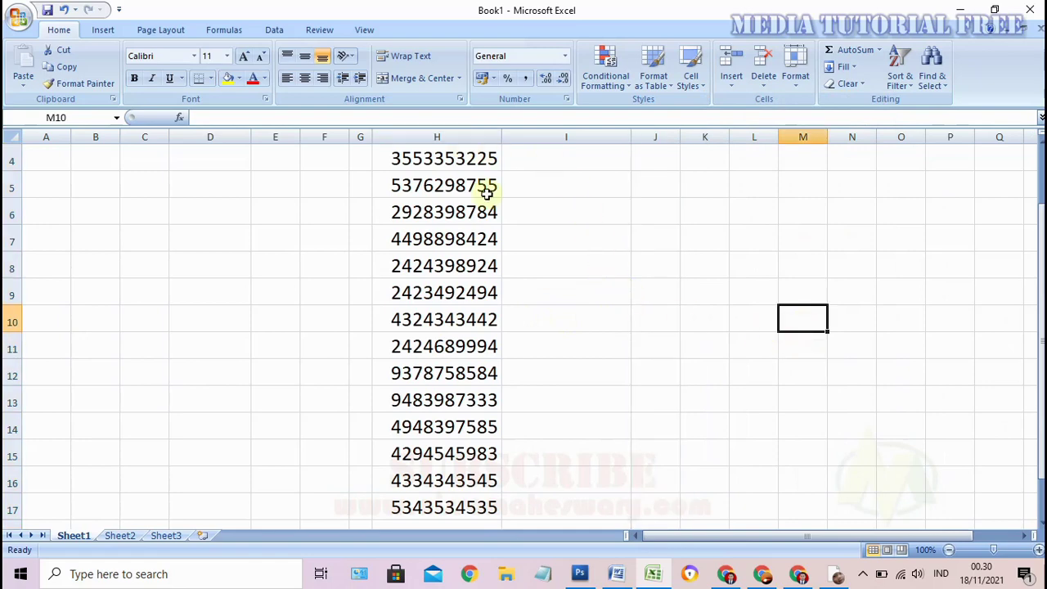
- Select column H and set its numbers to font size 18
{"action": "left_click", "coordinate": [437, 138]}
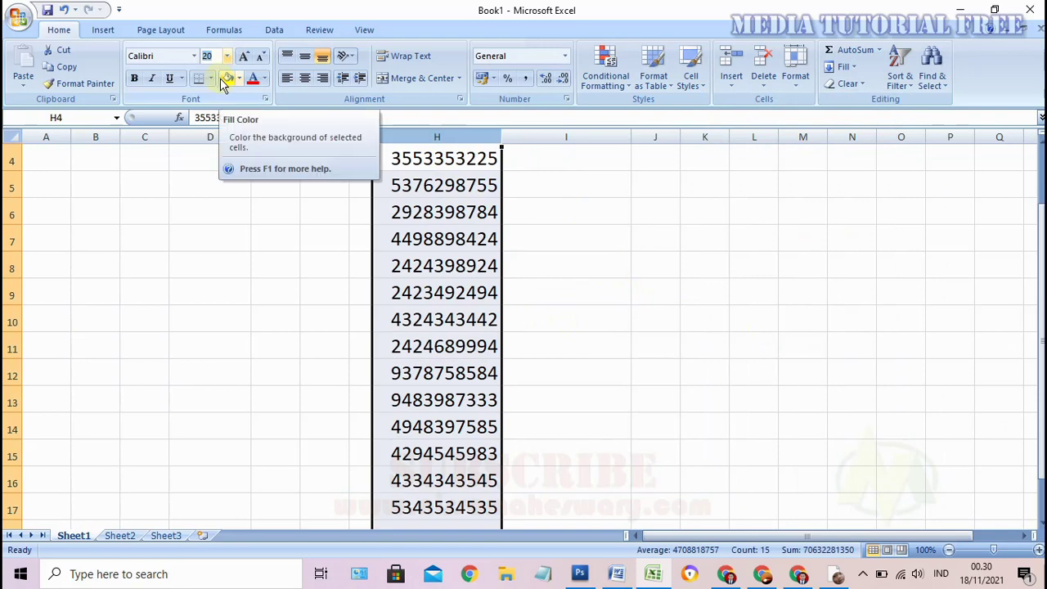
{"action": "left_click", "coordinate": [563, 236]}
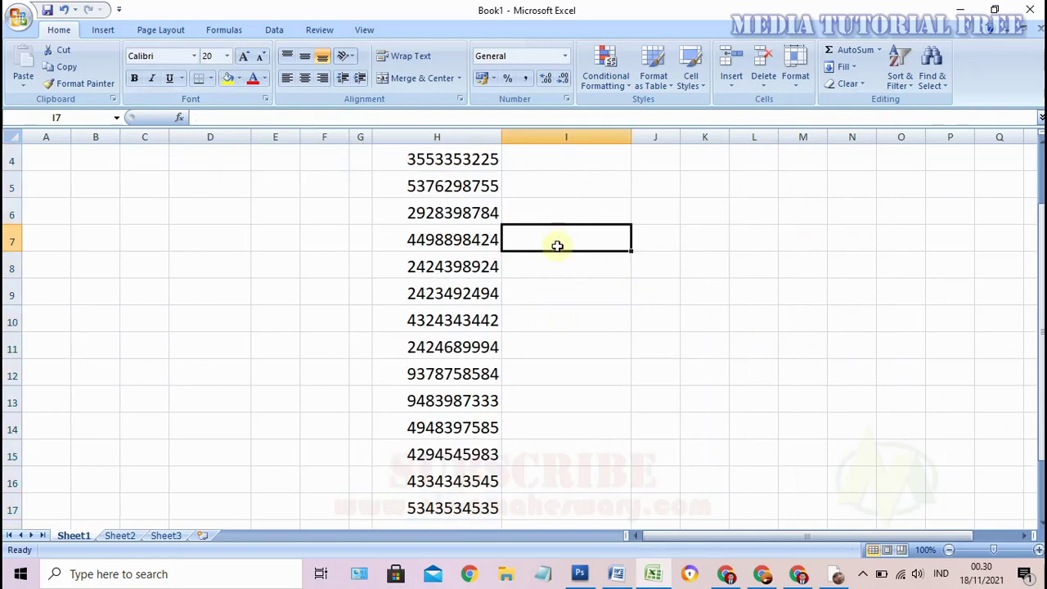
{"action": "scroll", "coordinate": [615, 247], "scroll_direction": "down", "scroll_amount": 1}
{"action": "scroll", "coordinate": [615, 247], "scroll_direction": "up", "scroll_amount": 1}
{"action": "left_click", "coordinate": [477, 157]}
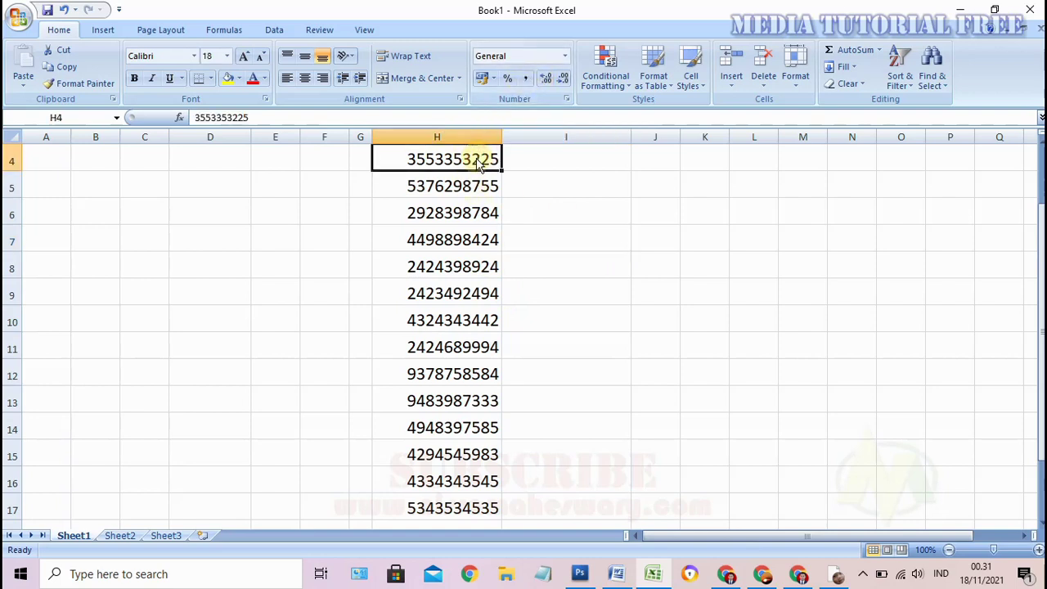
{"action": "left_click_drag", "start_coordinate": [449, 166], "coordinate": [438, 502]}
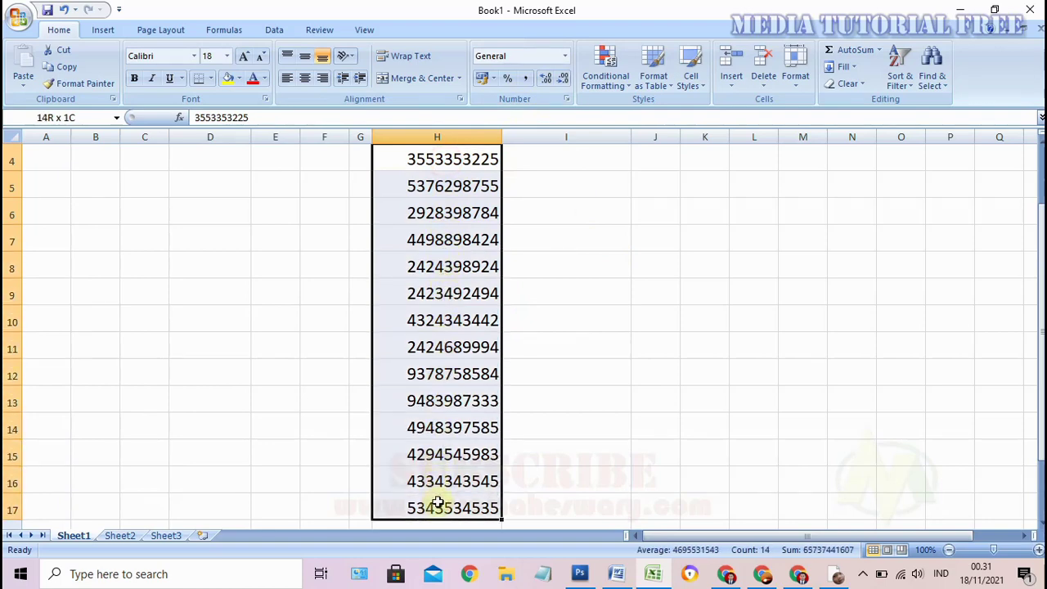
{"action": "left_click", "coordinate": [438, 508]}
{"action": "left_click_drag", "start_coordinate": [445, 159], "coordinate": [459, 507]}
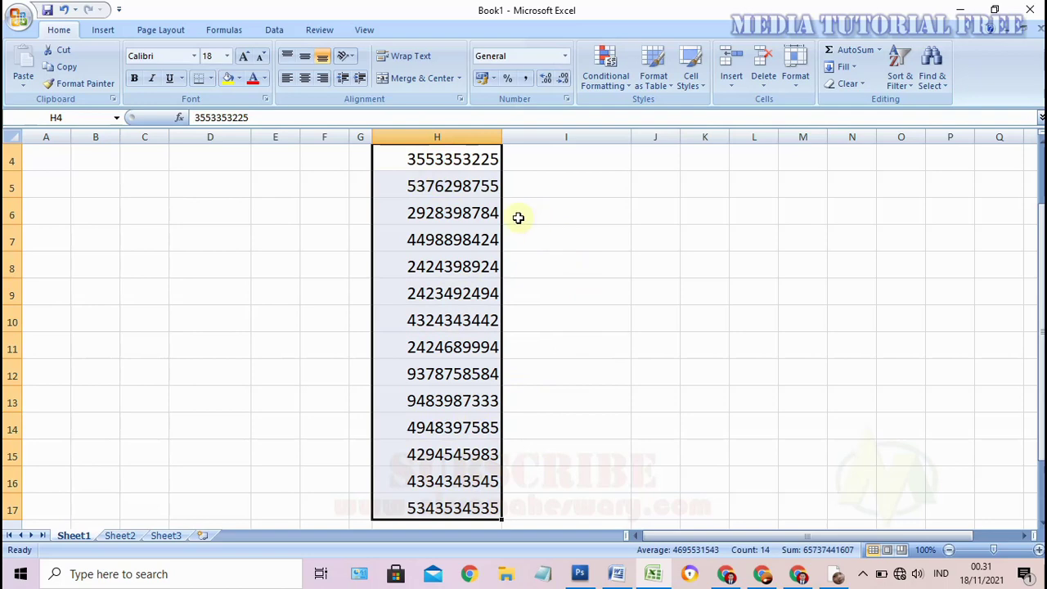
{"action": "left_click", "coordinate": [471, 135]}
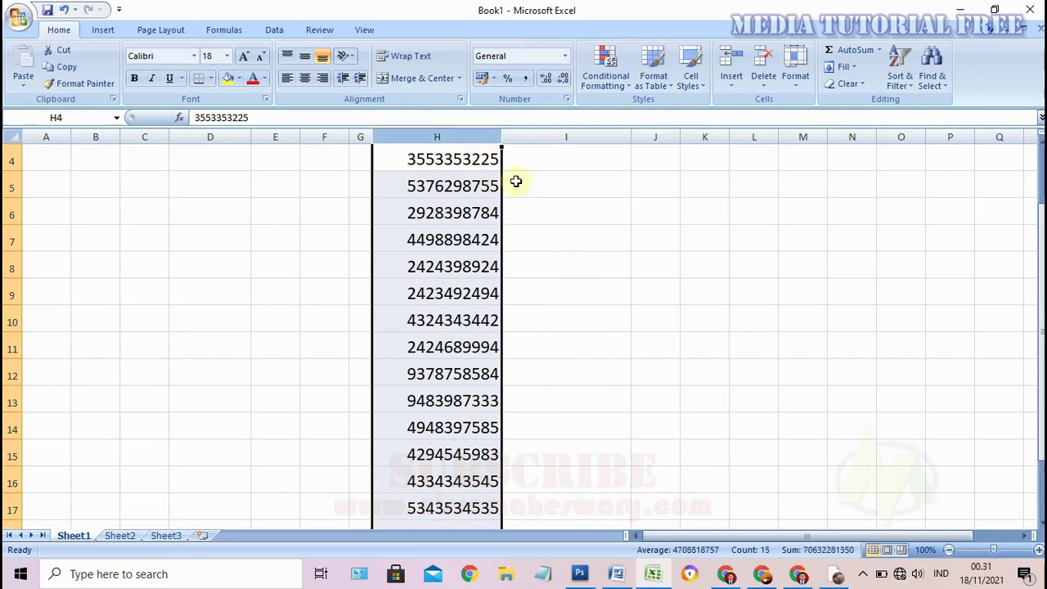
{"action": "scroll", "coordinate": [560, 230], "scroll_direction": "down", "scroll_amount": 1}
{"action": "scroll", "coordinate": [560, 230], "scroll_direction": "up", "scroll_amount": 1}
{"action": "right_click", "coordinate": [416, 164]}
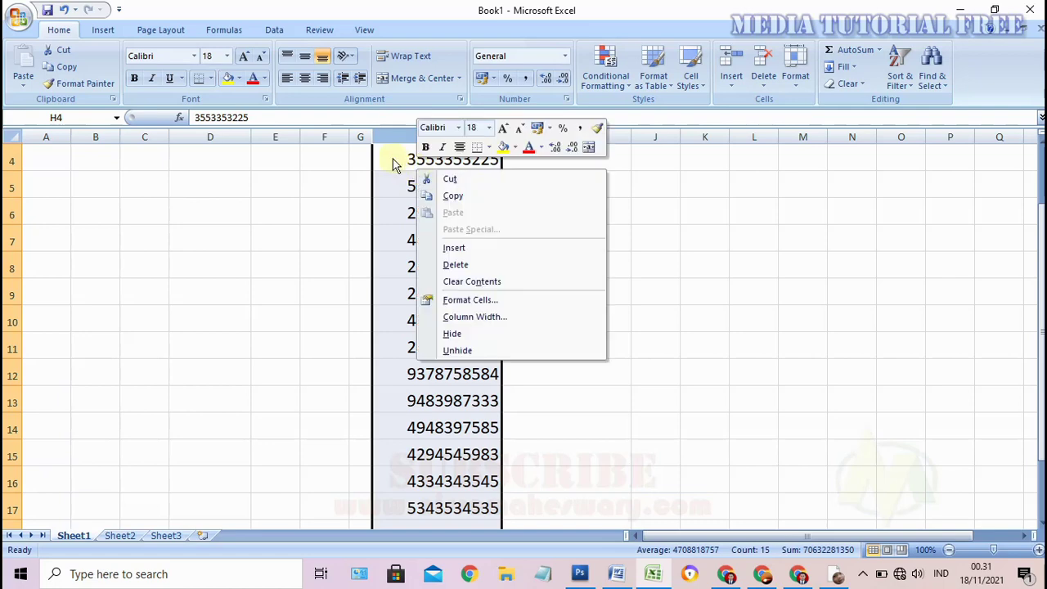
{"action": "left_click", "coordinate": [507, 301]}
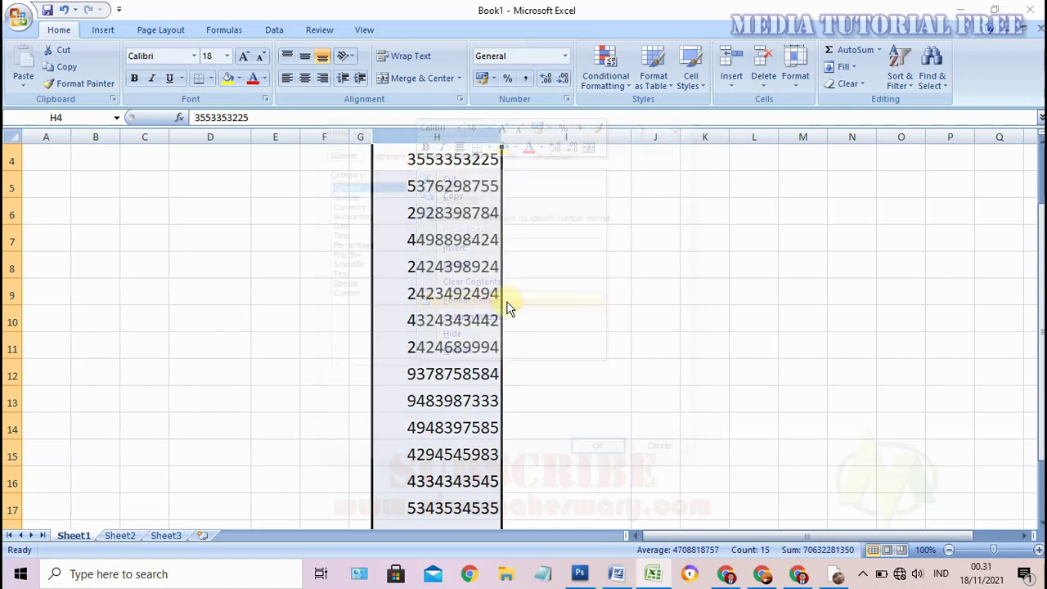
{"action": "left_click_drag", "start_coordinate": [499, 122], "coordinate": [550, 126]}
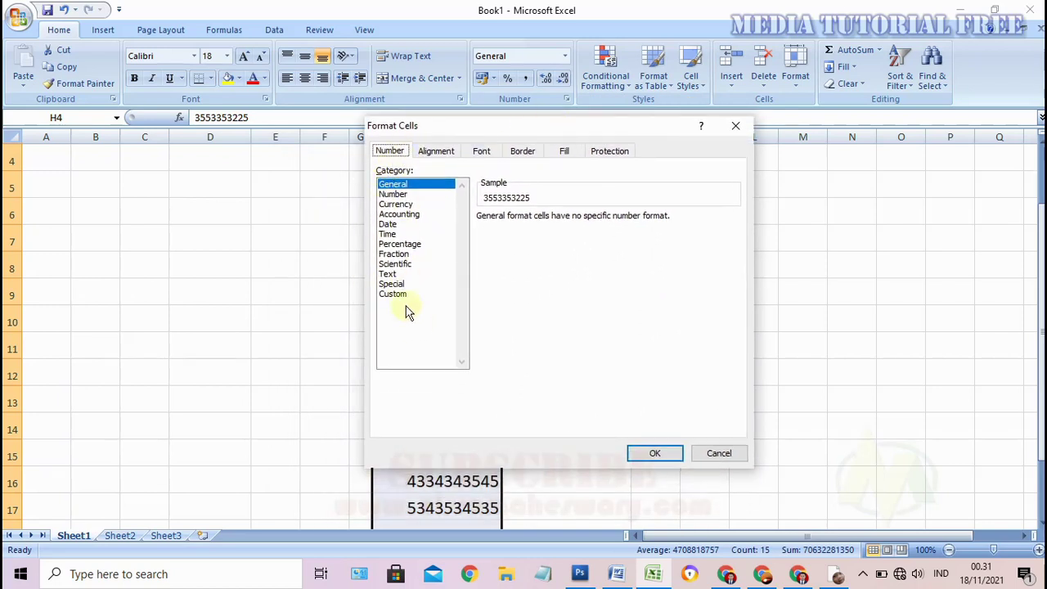
{"action": "left_click", "coordinate": [400, 296]}
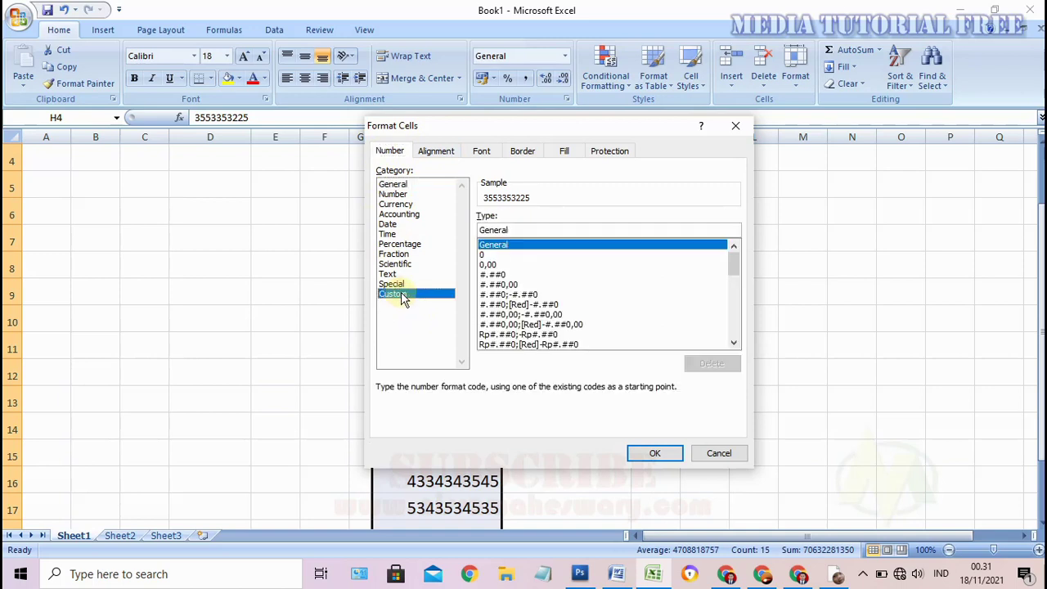
{"action": "double_click", "coordinate": [522, 230]}
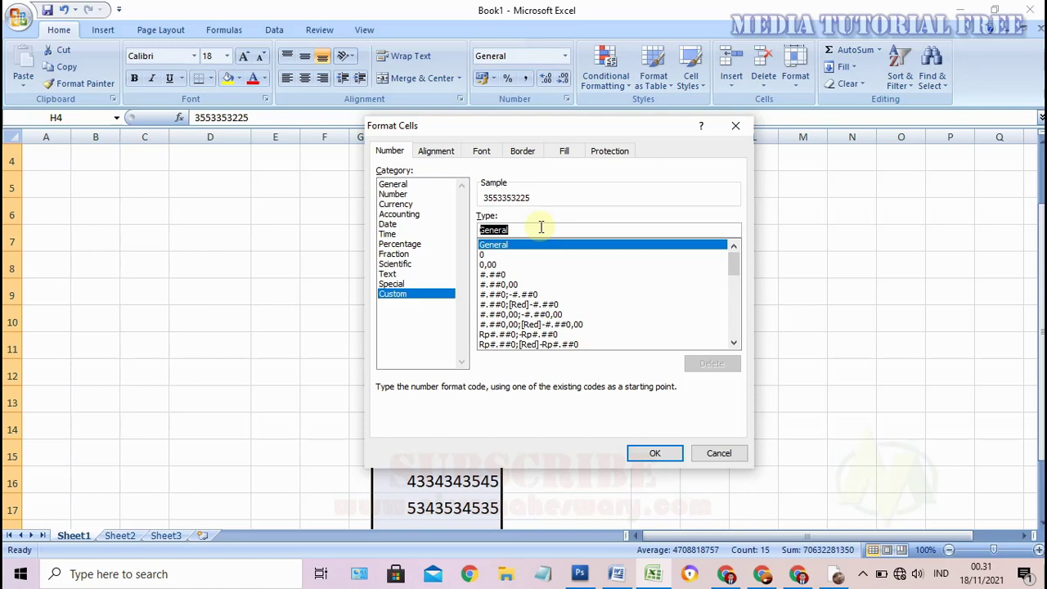
{"action": "type", "text": "'"}
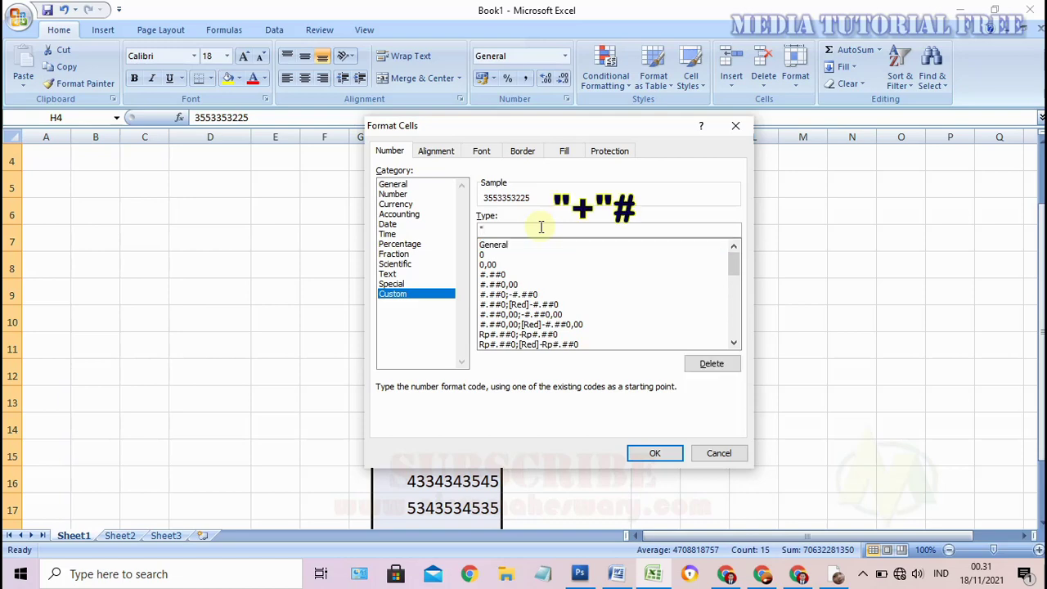
{"action": "type", "text": "\""}
{"action": "type", "text": "#"}
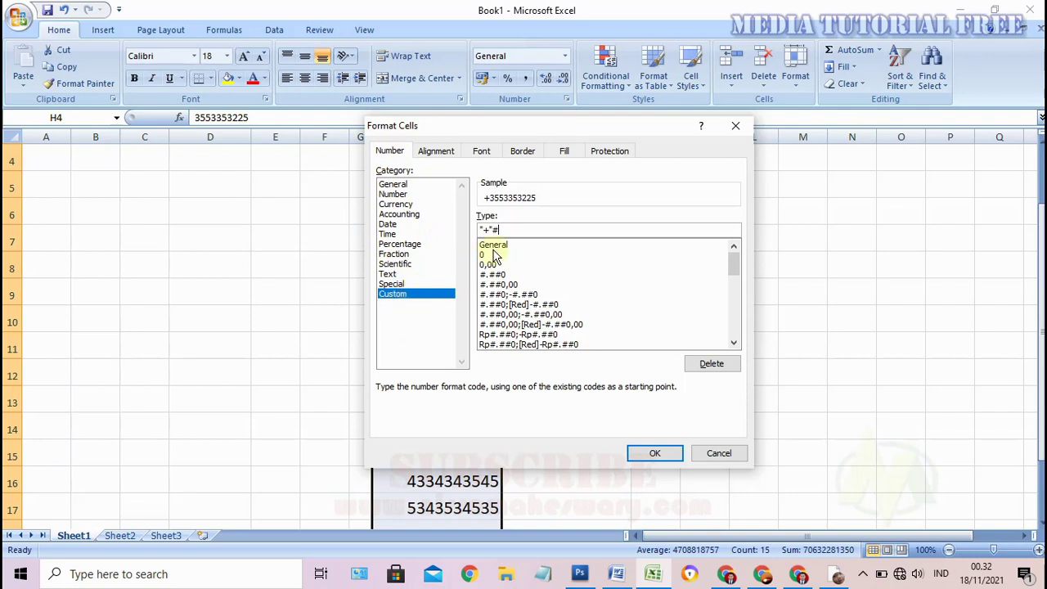
{"action": "double_click", "coordinate": [495, 230]}
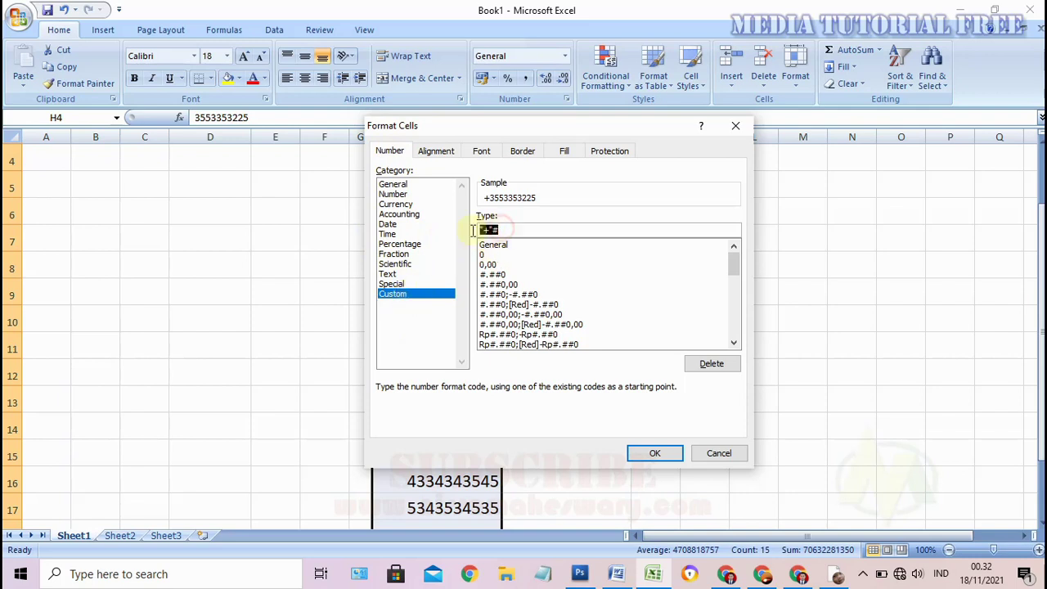
{"action": "left_click", "coordinate": [523, 230]}
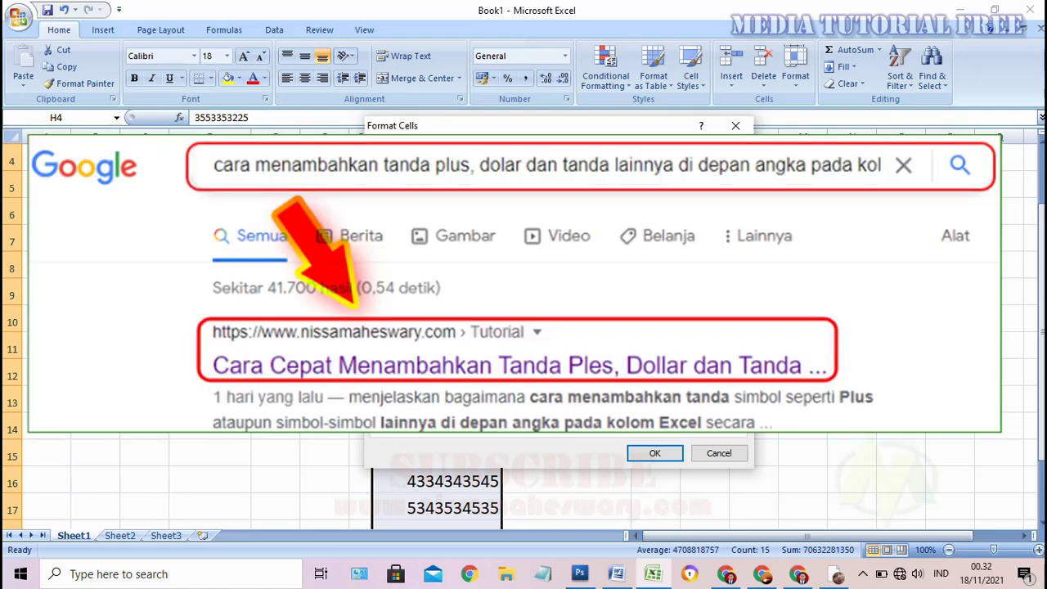
{"action": "left_click", "coordinate": [655, 454]}
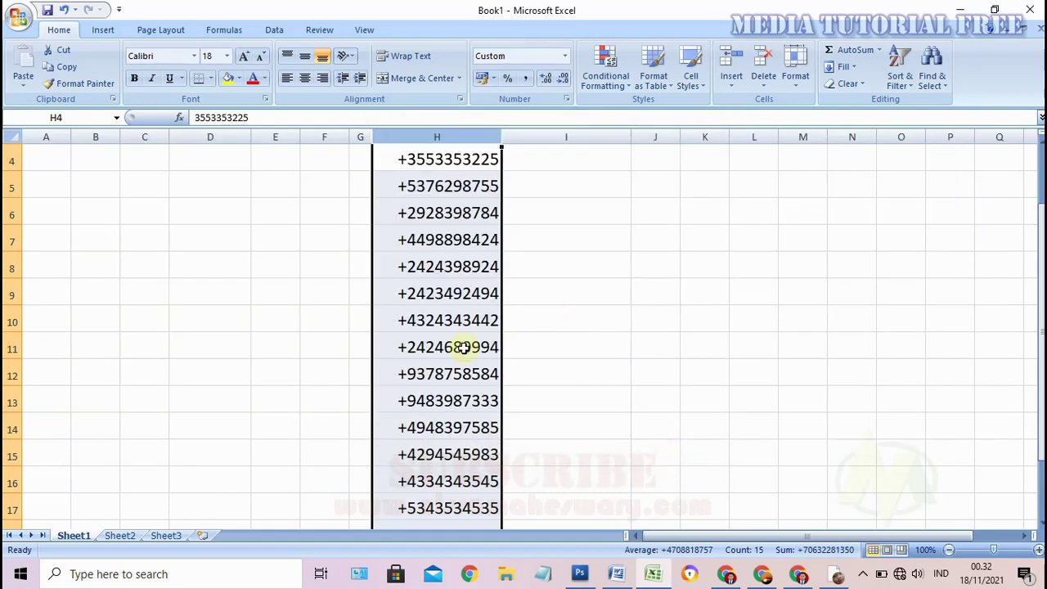
{"action": "scroll", "coordinate": [458, 376], "scroll_direction": "down", "scroll_amount": 3}
{"action": "scroll", "coordinate": [458, 369], "scroll_direction": "up", "scroll_amount": 3}
{"action": "scroll", "coordinate": [458, 374], "scroll_direction": "up", "scroll_amount": 1}
{"action": "scroll", "coordinate": [455, 378], "scroll_direction": "down", "scroll_amount": 2}
{"action": "scroll", "coordinate": [455, 378], "scroll_direction": "up", "scroll_amount": 2}
{"action": "scroll", "coordinate": [456, 379], "scroll_direction": "down", "scroll_amount": 3}
{"action": "scroll", "coordinate": [455, 380], "scroll_direction": "up", "scroll_amount": 3}
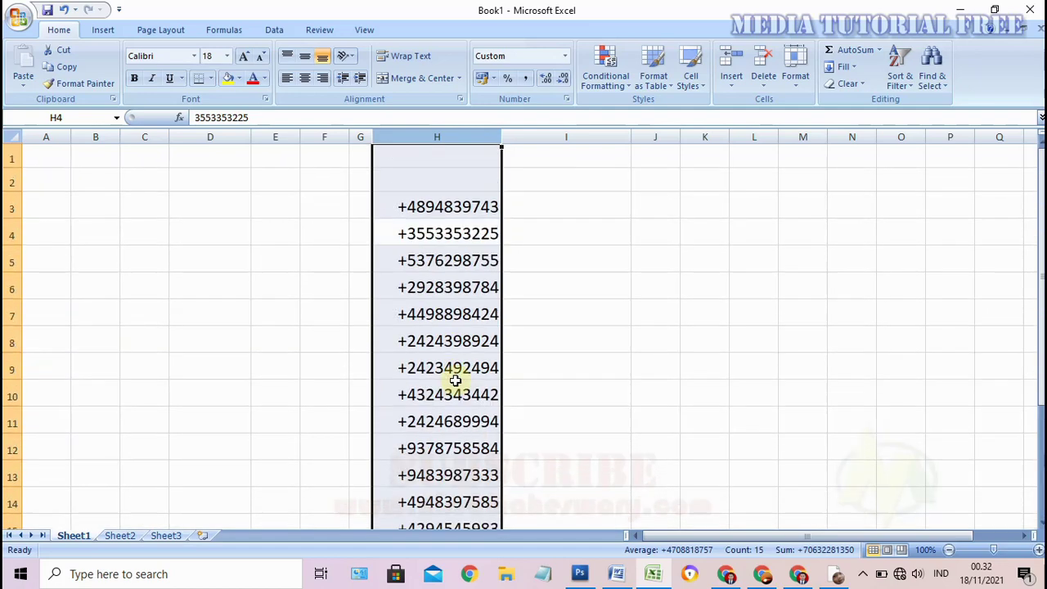
{"action": "scroll", "coordinate": [455, 379], "scroll_direction": "down", "scroll_amount": 1}
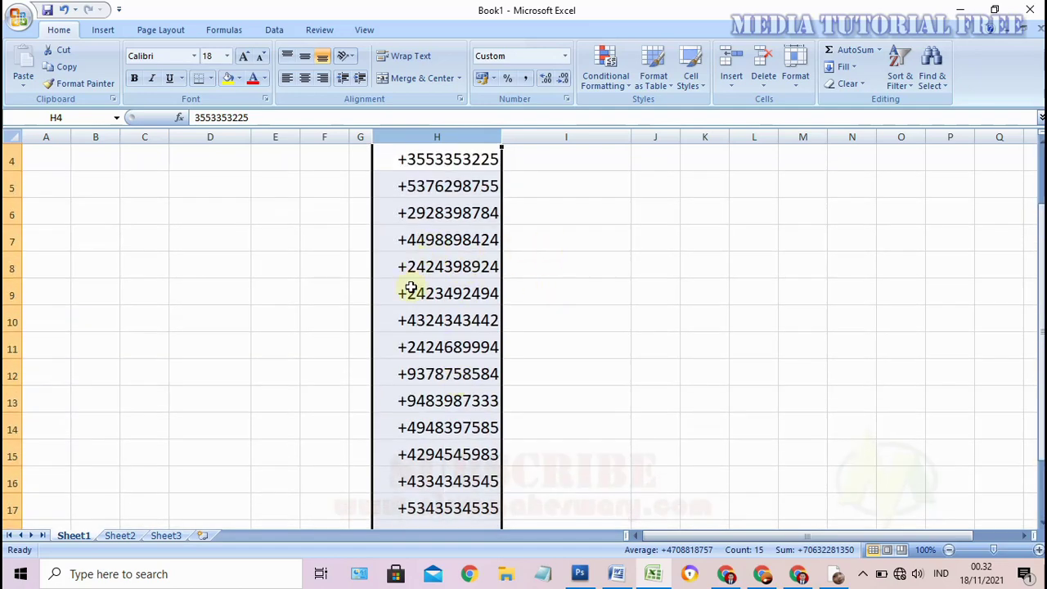
{"action": "scroll", "coordinate": [450, 266], "scroll_direction": "down", "scroll_amount": 2}
{"action": "scroll", "coordinate": [449, 266], "scroll_direction": "up", "scroll_amount": 1}
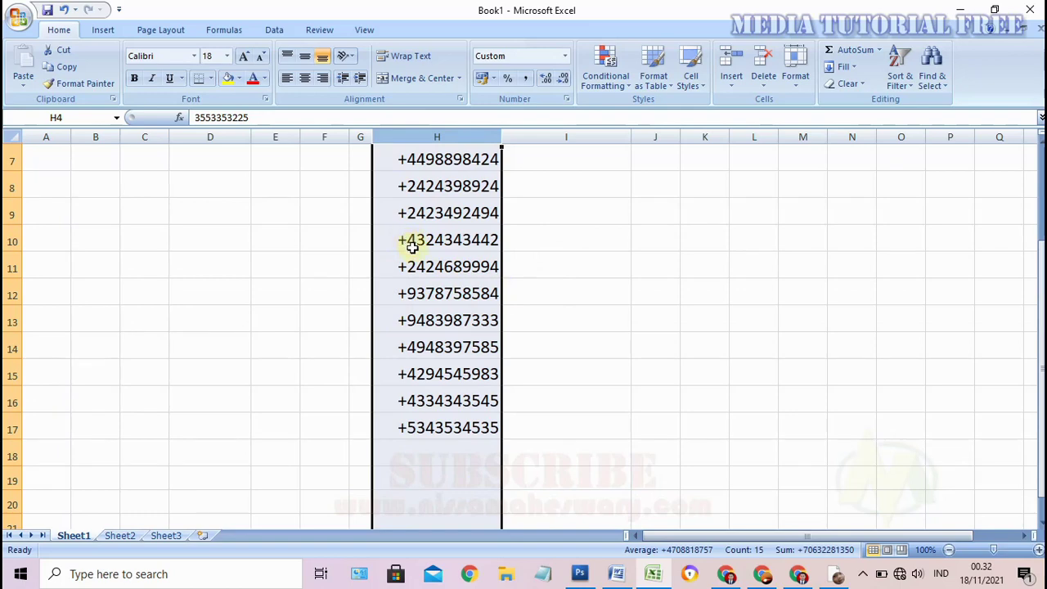
{"action": "right_click", "coordinate": [439, 189]}
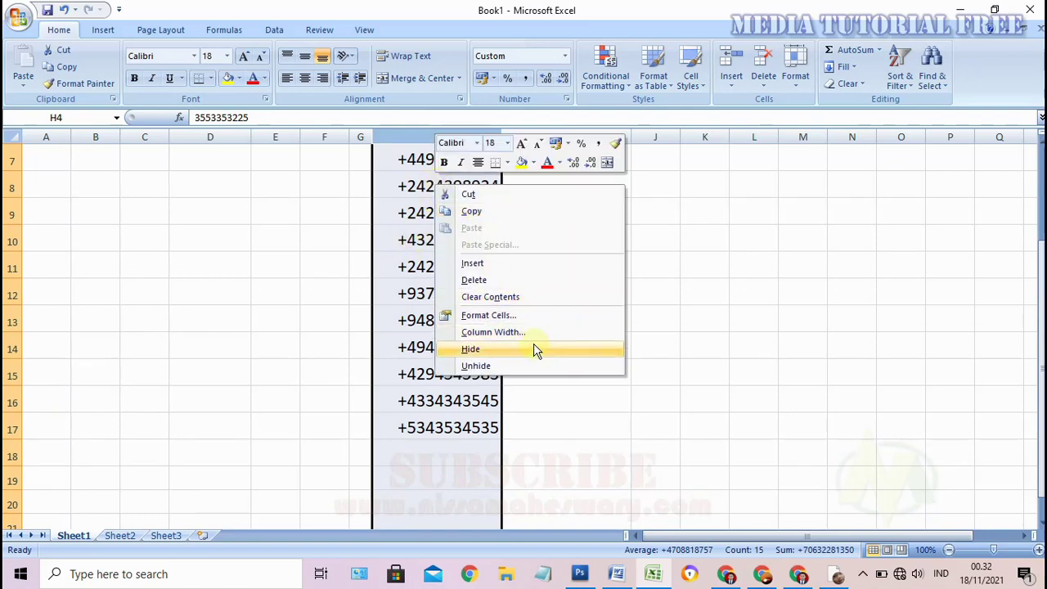
{"action": "left_click", "coordinate": [515, 316]}
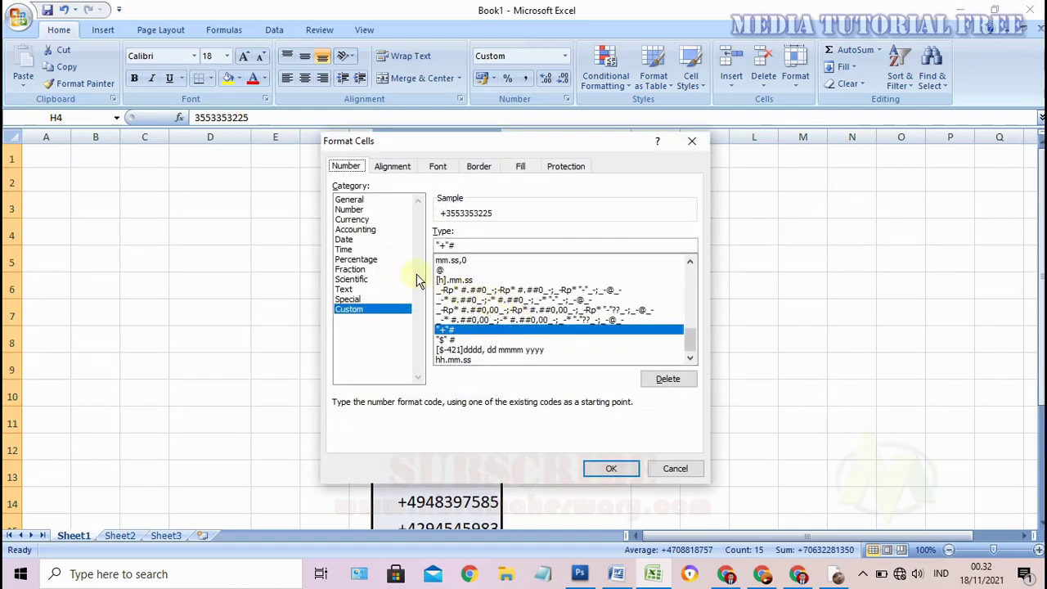
{"action": "left_click", "coordinate": [466, 245]}
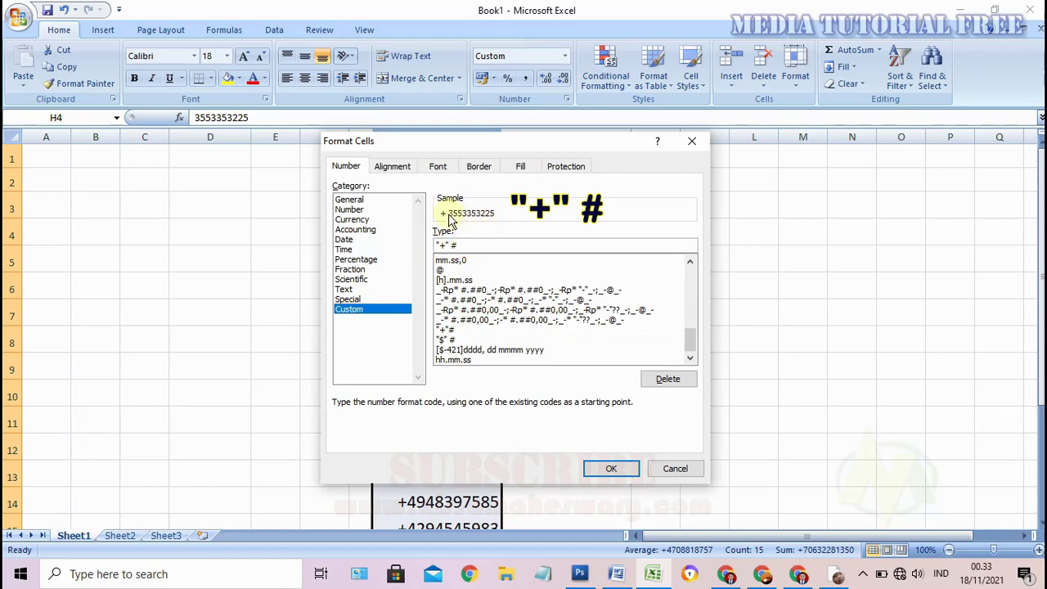
{"action": "left_click", "coordinate": [611, 468]}
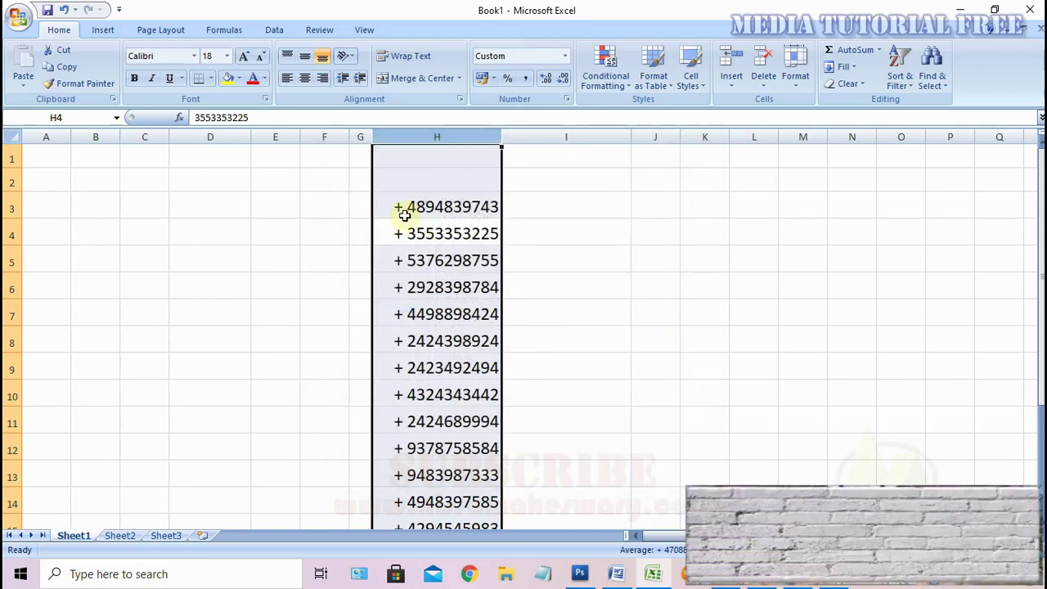
{"action": "scroll", "coordinate": [558, 303], "scroll_direction": "down", "scroll_amount": 1}
{"action": "scroll", "coordinate": [559, 303], "scroll_direction": "down", "scroll_amount": 1}
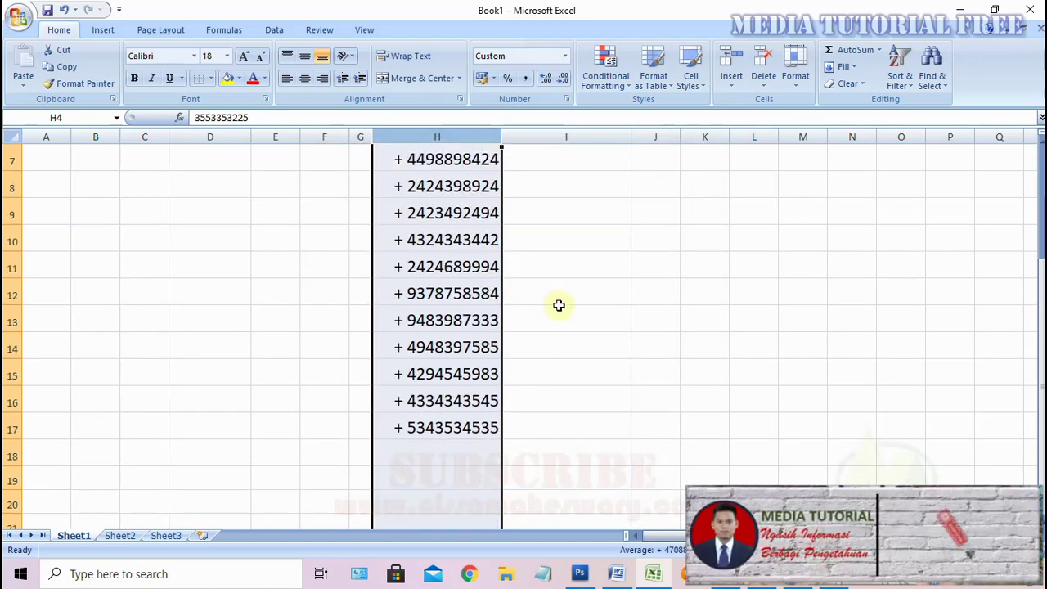
{"action": "scroll", "coordinate": [559, 303], "scroll_direction": "up", "scroll_amount": 1}
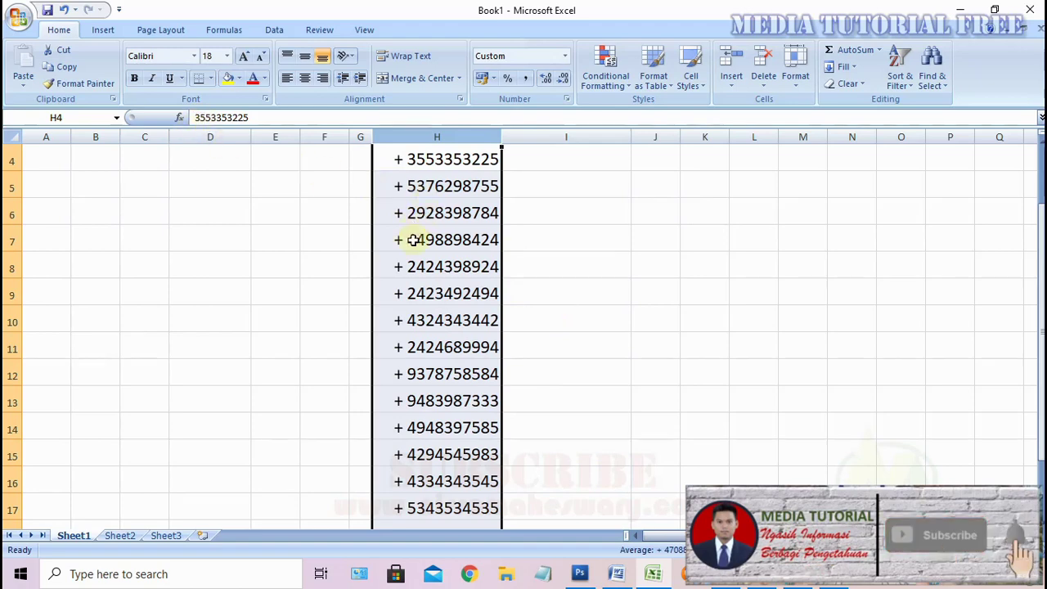
{"action": "right_click", "coordinate": [440, 188]}
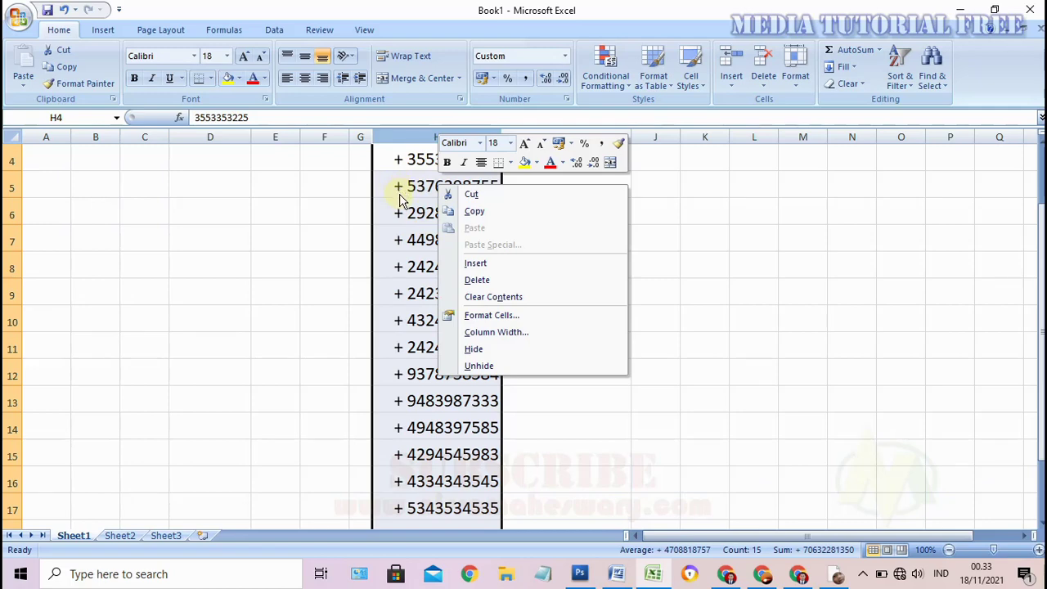
{"action": "left_click", "coordinate": [499, 315]}
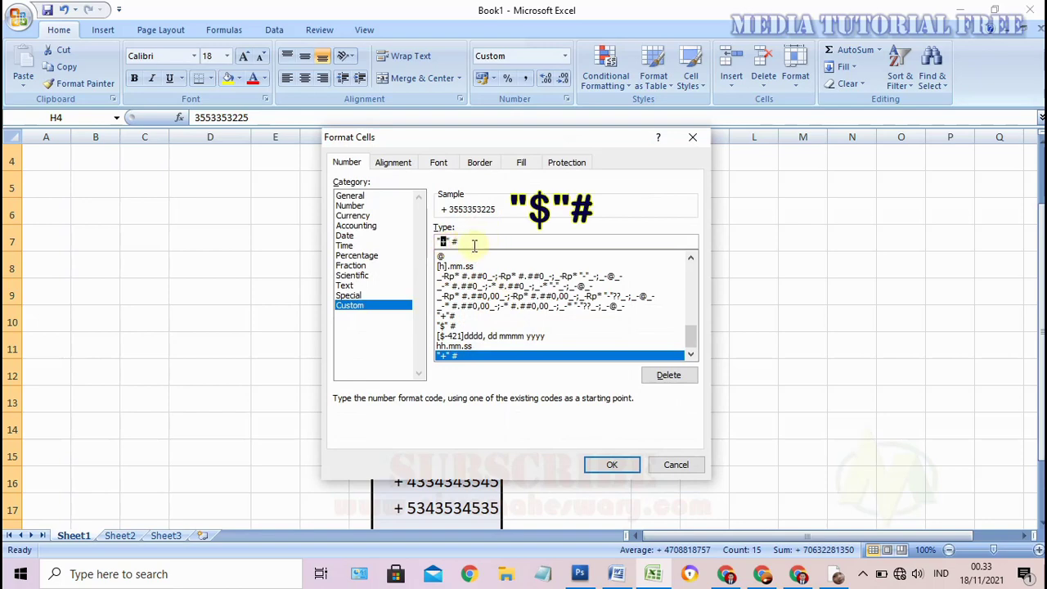
{"action": "left_click_drag", "start_coordinate": [440, 242], "coordinate": [453, 244]}
{"action": "type", "text": "$"}
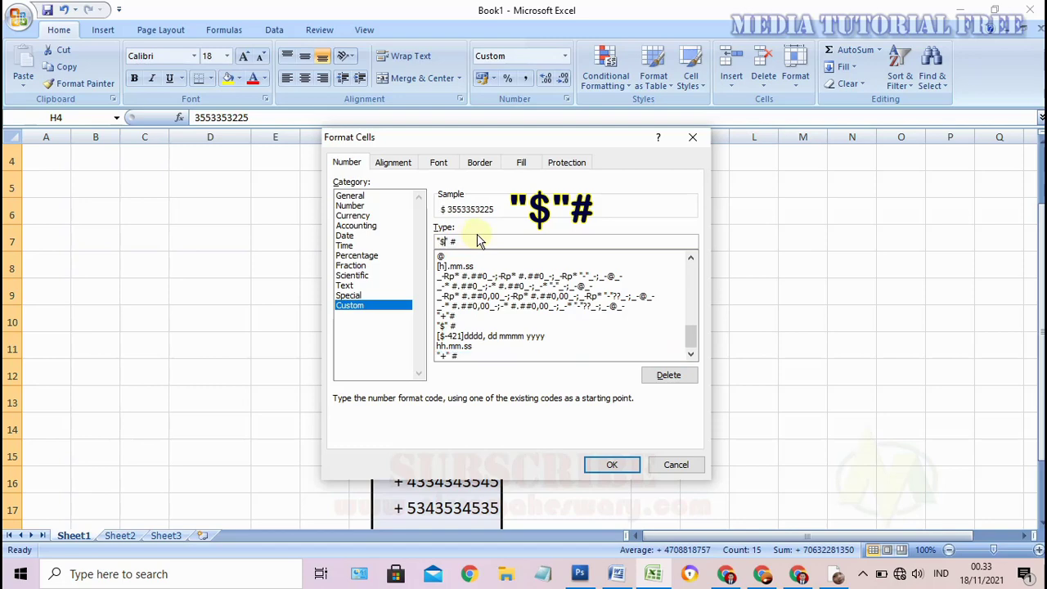
{"action": "type", "text": "\""}
{"action": "key", "text": "Delete"}
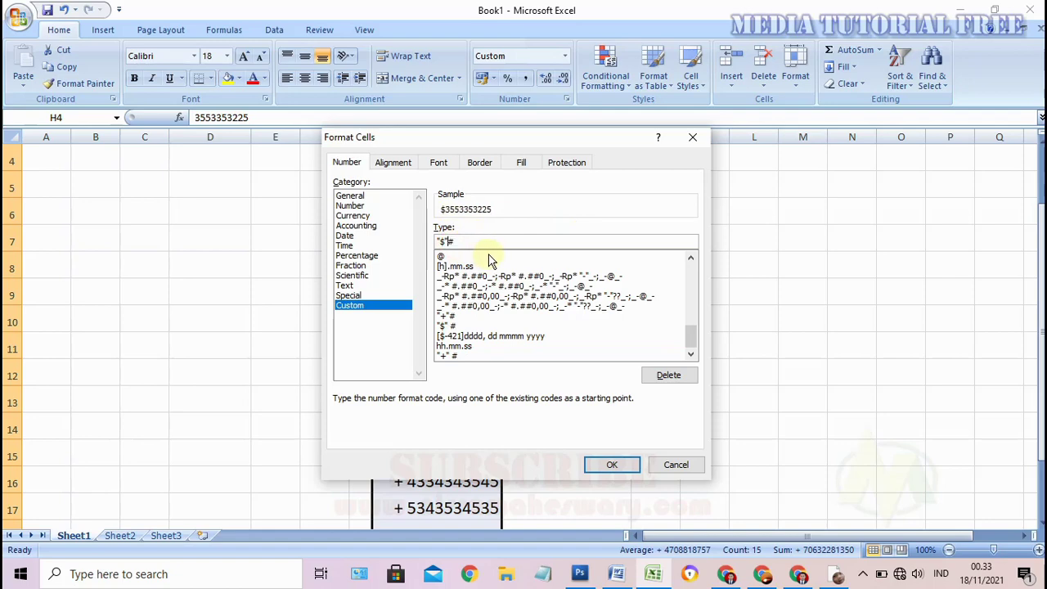
{"action": "key", "text": "Return"}
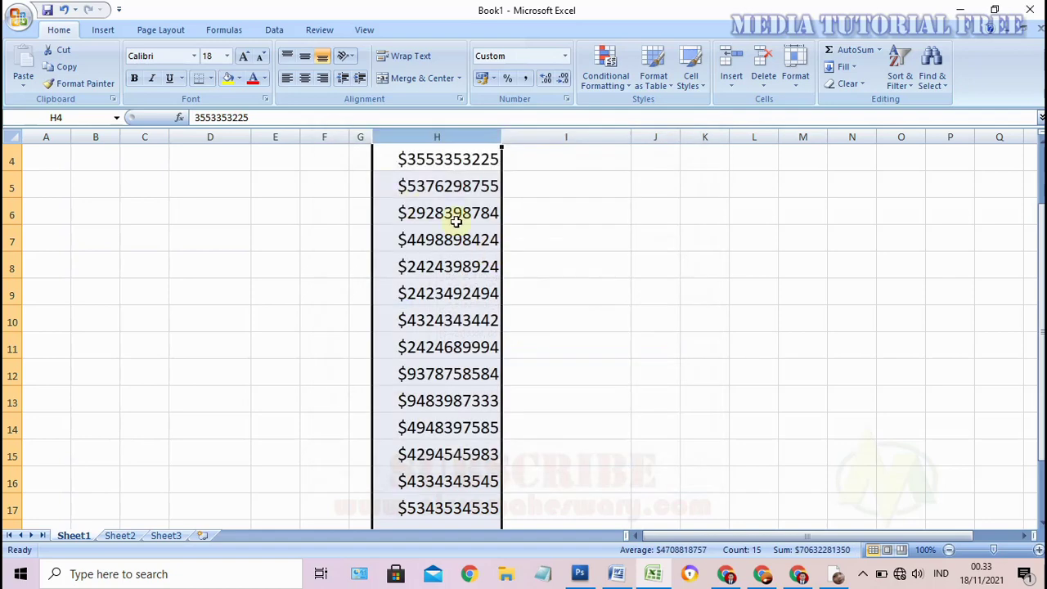
{"action": "scroll", "coordinate": [437, 262], "scroll_direction": "down", "scroll_amount": 1}
{"action": "scroll", "coordinate": [437, 262], "scroll_direction": "up", "scroll_amount": 1}
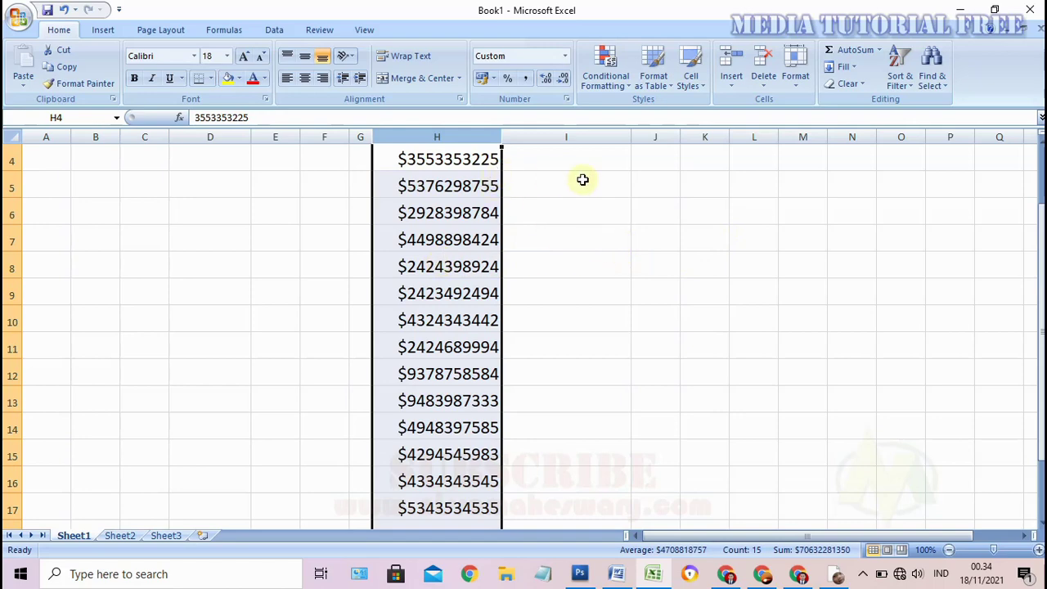
{"action": "scroll", "coordinate": [598, 249], "scroll_direction": "down", "scroll_amount": 1}
{"action": "scroll", "coordinate": [595, 251], "scroll_direction": "up", "scroll_amount": 1}
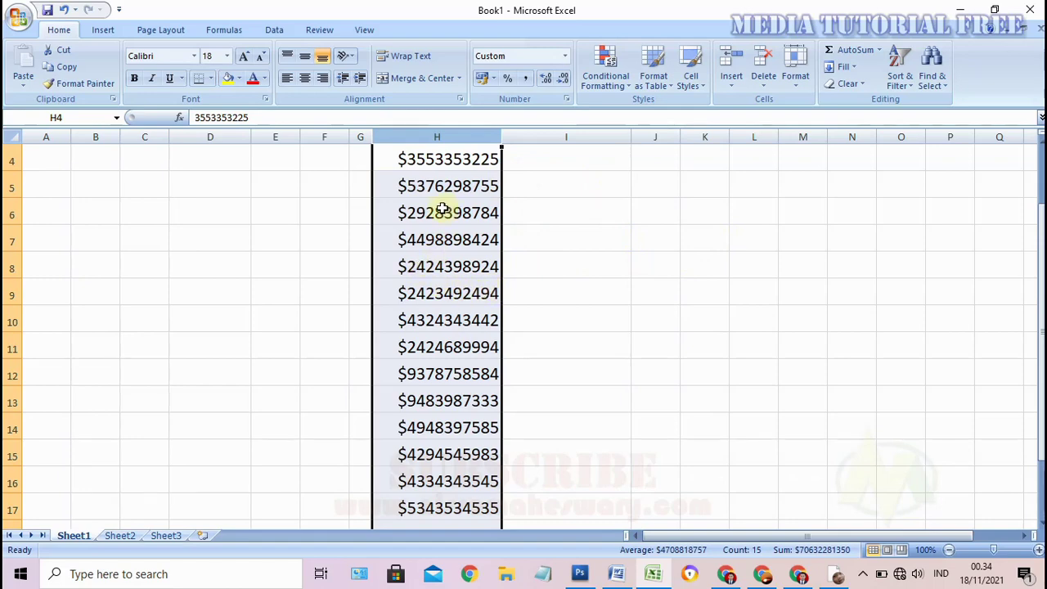
{"action": "right_click", "coordinate": [441, 176]}
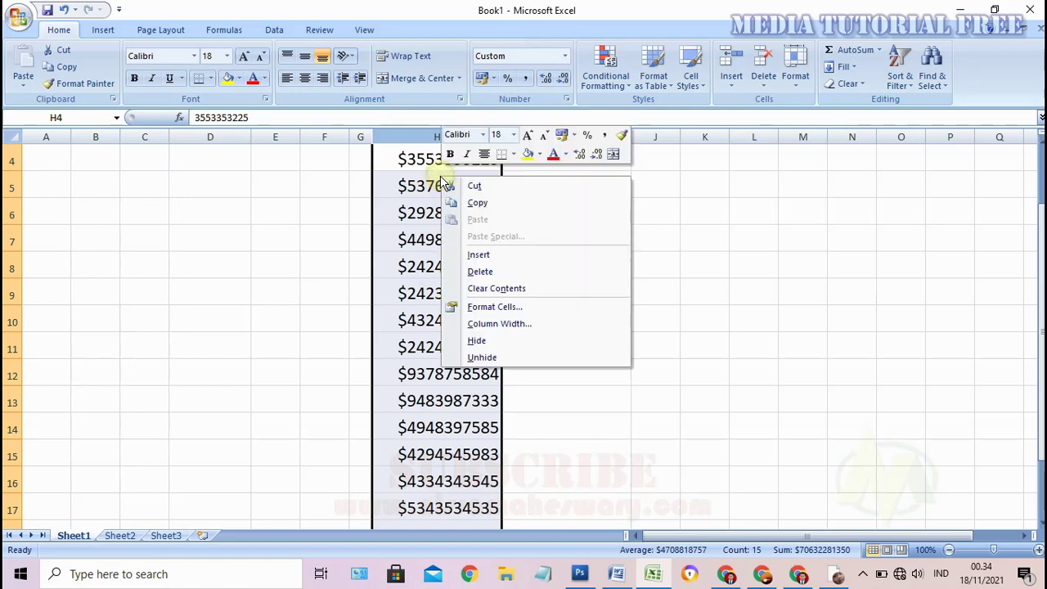
{"action": "left_click", "coordinate": [500, 306]}
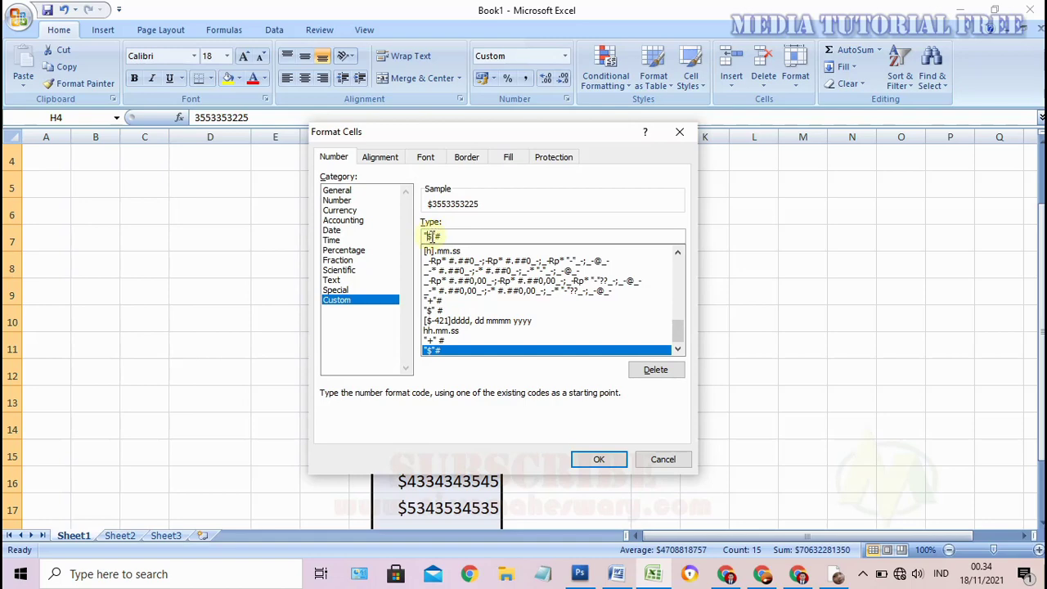
{"action": "double_click", "coordinate": [430, 236]}
{"action": "mouse_move", "coordinate": [461, 133]}
{"action": "left_mouse_down"}
{"action": "mouse_move", "coordinate": [734, 170]}
{"action": "mouse_move", "coordinate": [456, 156]}
{"action": "left_mouse_up"}
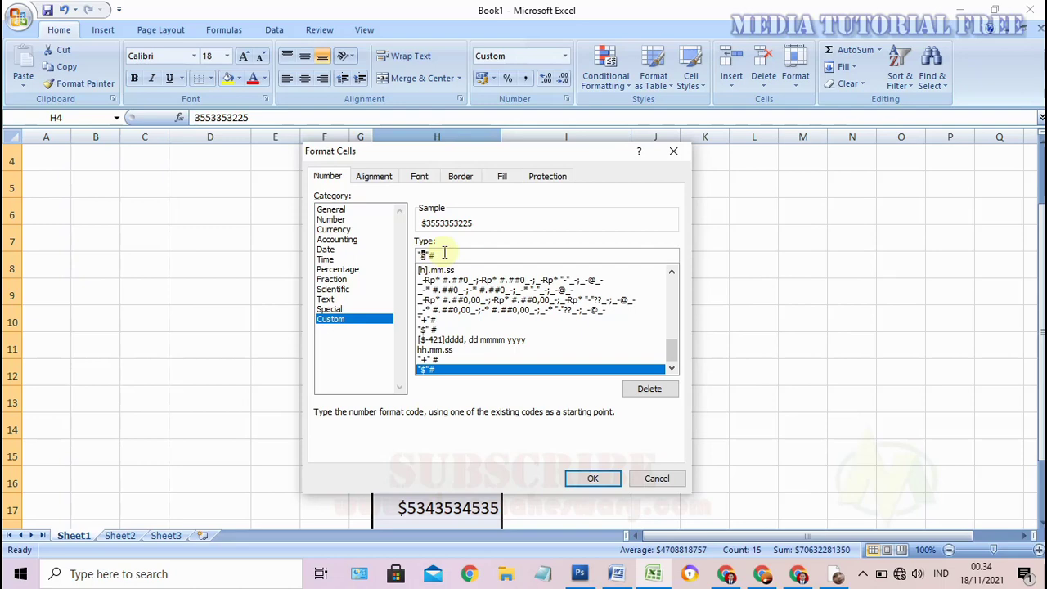
{"action": "type", "text": "+"}
{"action": "type", "text": "62"}
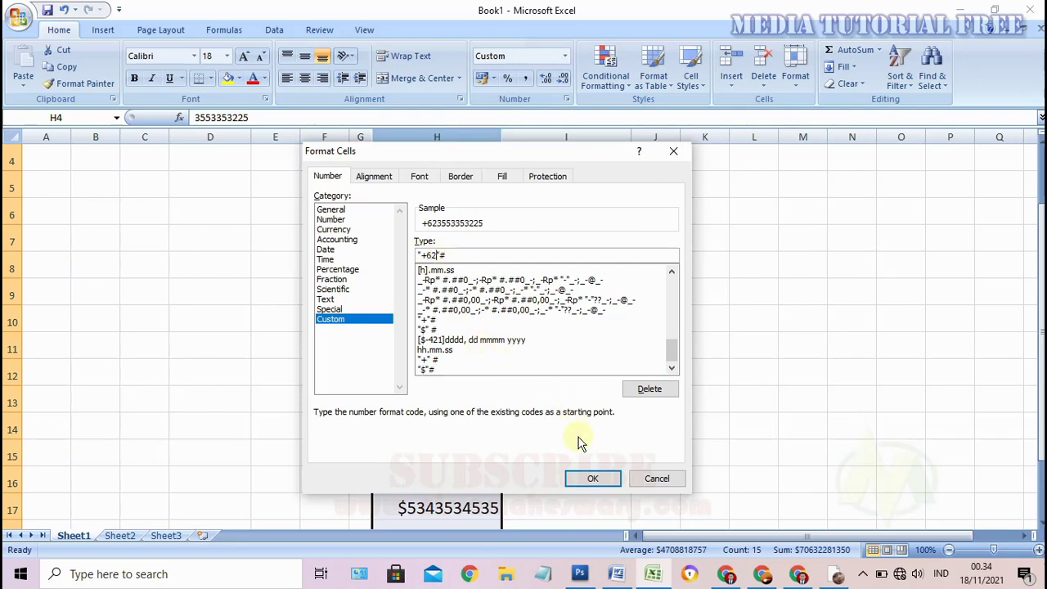
{"action": "left_click", "coordinate": [587, 476]}
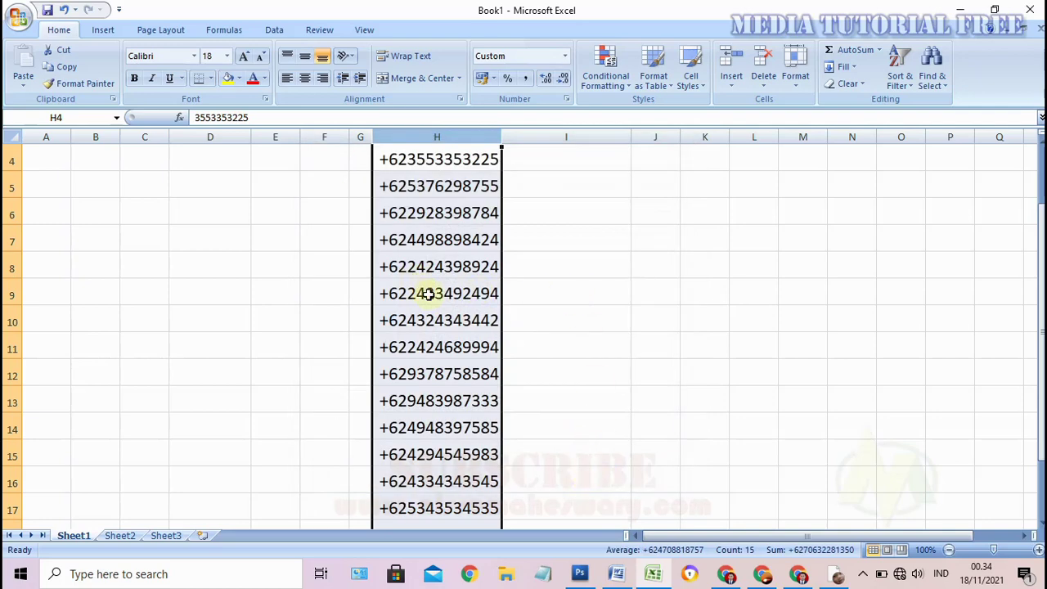
{"action": "scroll", "coordinate": [417, 290], "scroll_direction": "up", "scroll_amount": 1}
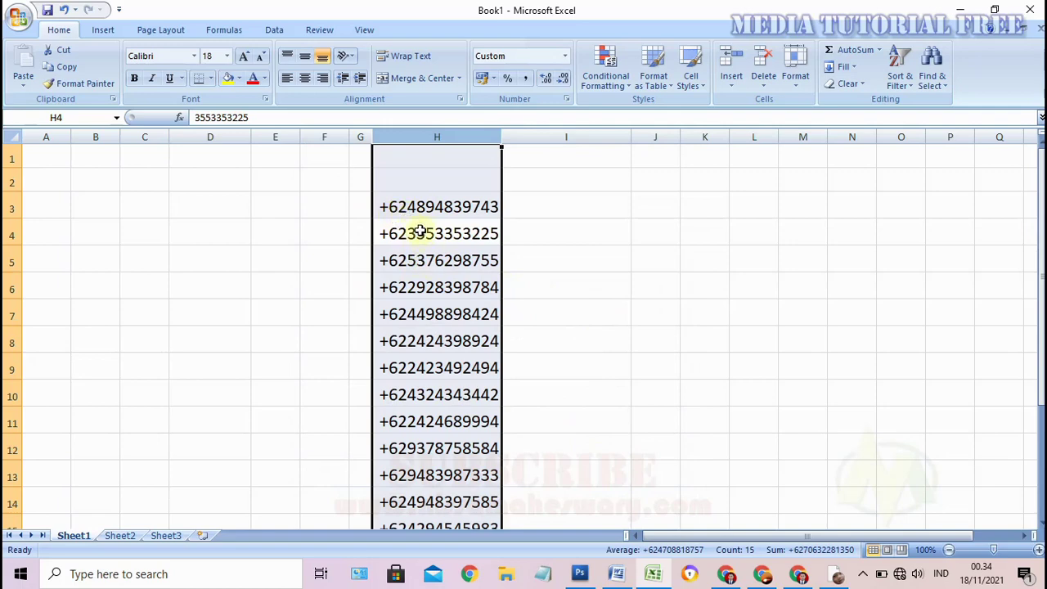
{"action": "right_click", "coordinate": [425, 219]}
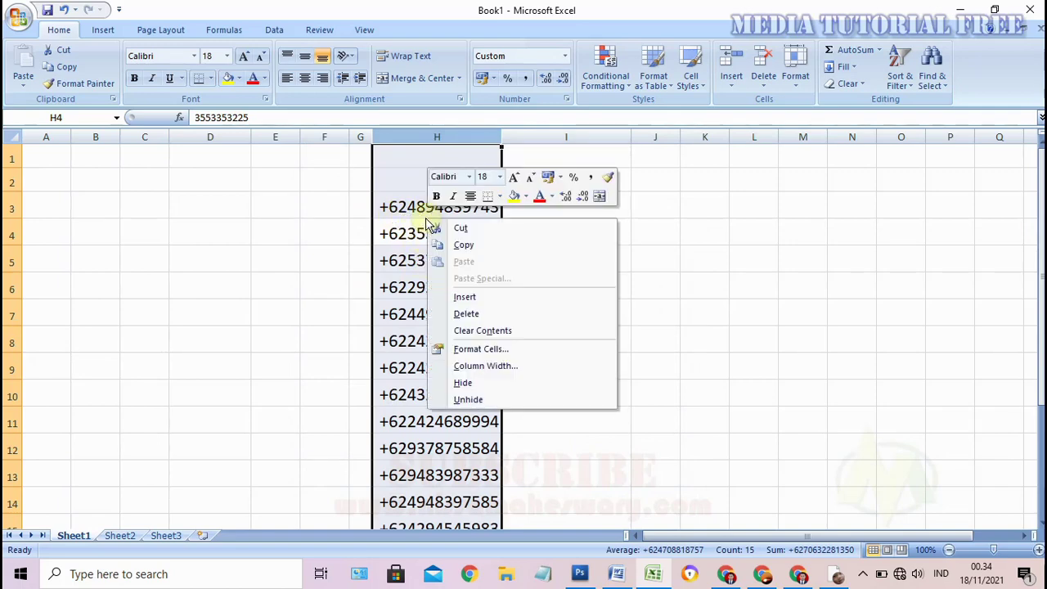
- Change column H's custom number format from the +62 prefix to "#"#
{"action": "left_click", "coordinate": [483, 350]}
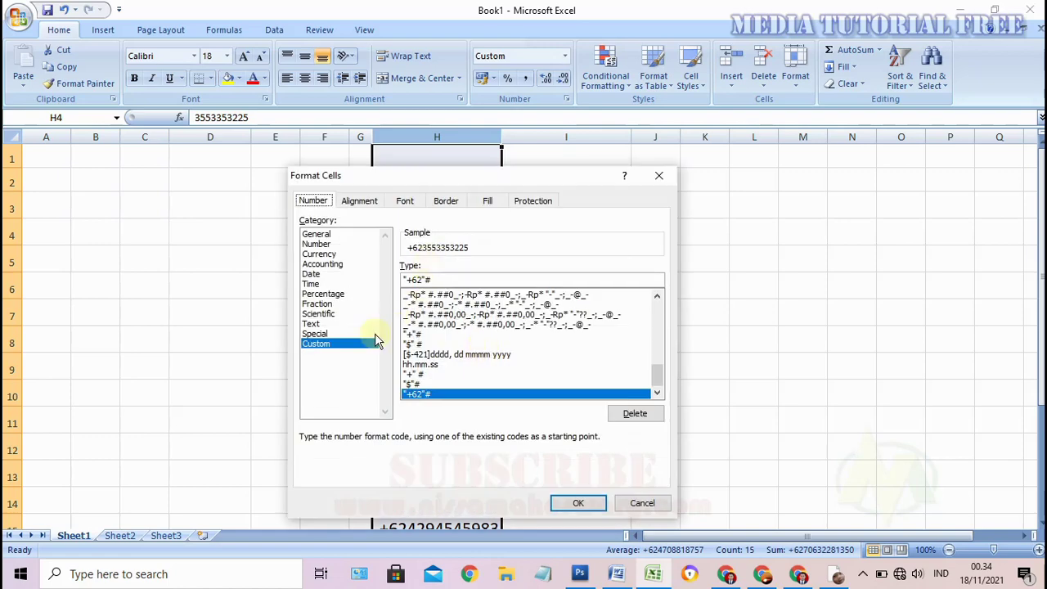
{"action": "double_click", "coordinate": [419, 280]}
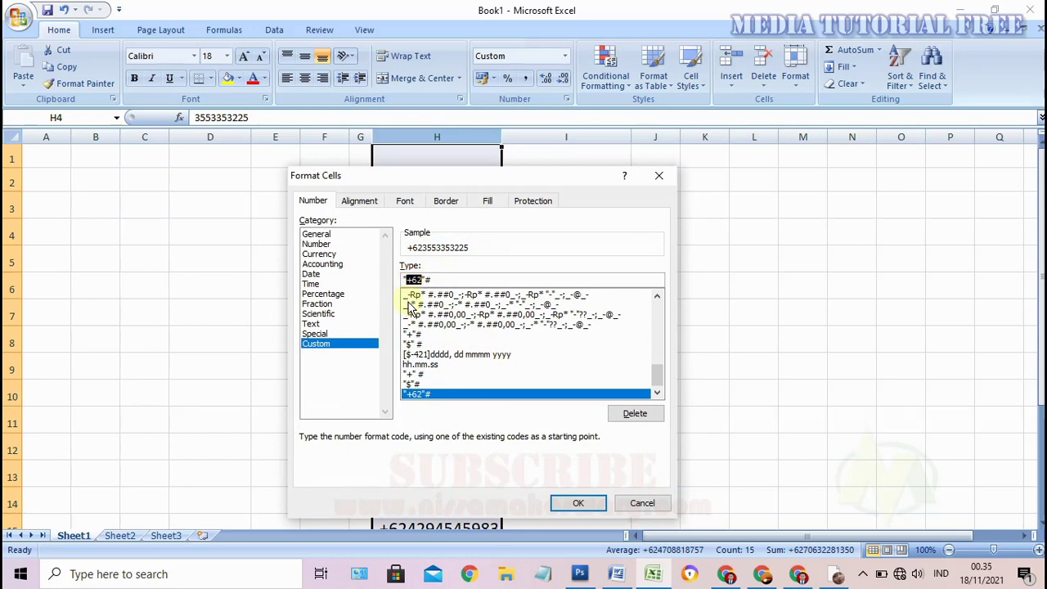
{"action": "type", "text": "#"}
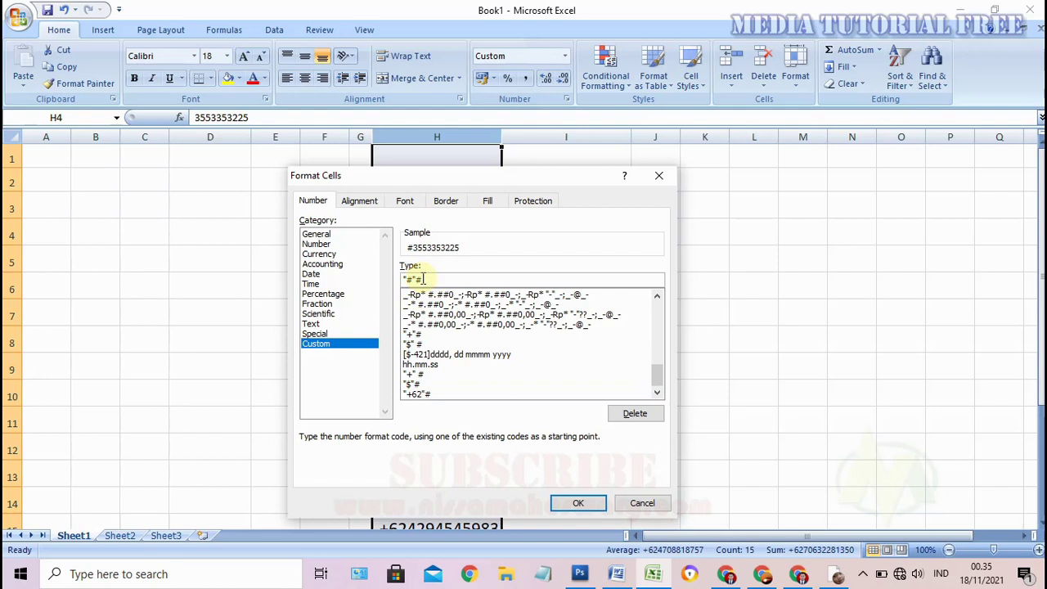
{"action": "double_click", "coordinate": [421, 279]}
{"action": "double_click", "coordinate": [408, 279]}
{"action": "left_click", "coordinate": [446, 279]}
{"action": "left_click", "coordinate": [572, 503]}
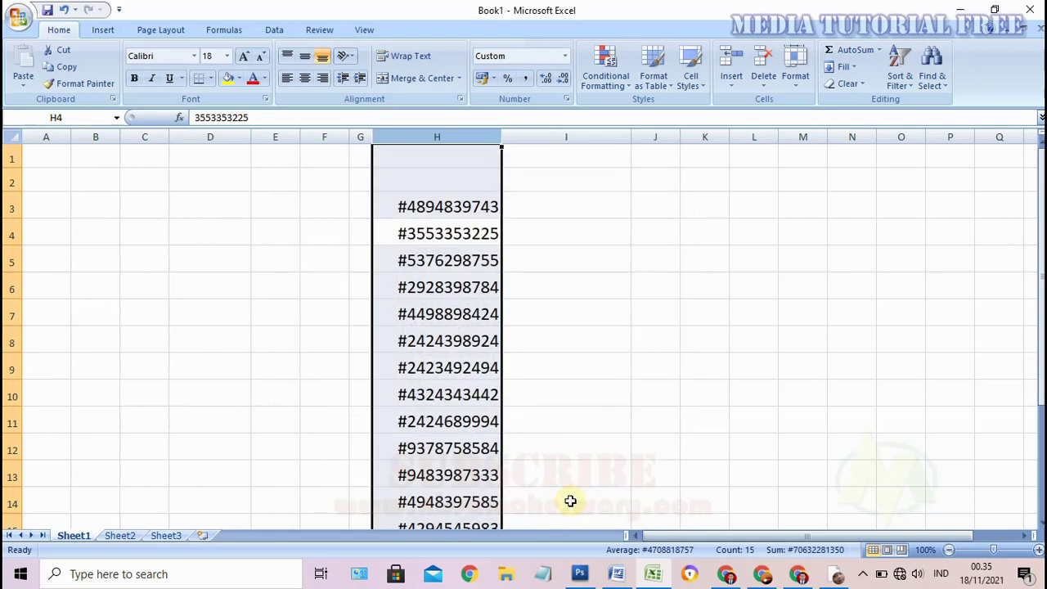
{"action": "scroll", "coordinate": [540, 326], "scroll_direction": "down", "scroll_amount": 1}
{"action": "scroll", "coordinate": [540, 327], "scroll_direction": "down", "scroll_amount": 1}
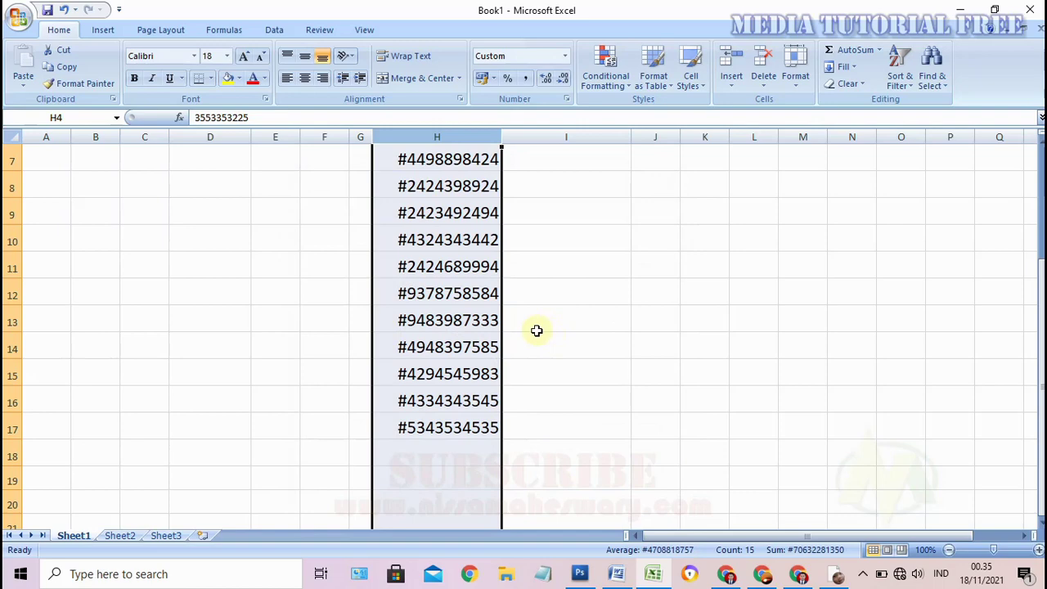
{"action": "scroll", "coordinate": [535, 331], "scroll_direction": "up", "scroll_amount": 1}
{"action": "scroll", "coordinate": [536, 332], "scroll_direction": "up", "scroll_amount": 1}
{"action": "scroll", "coordinate": [535, 332], "scroll_direction": "down", "scroll_amount": 1}
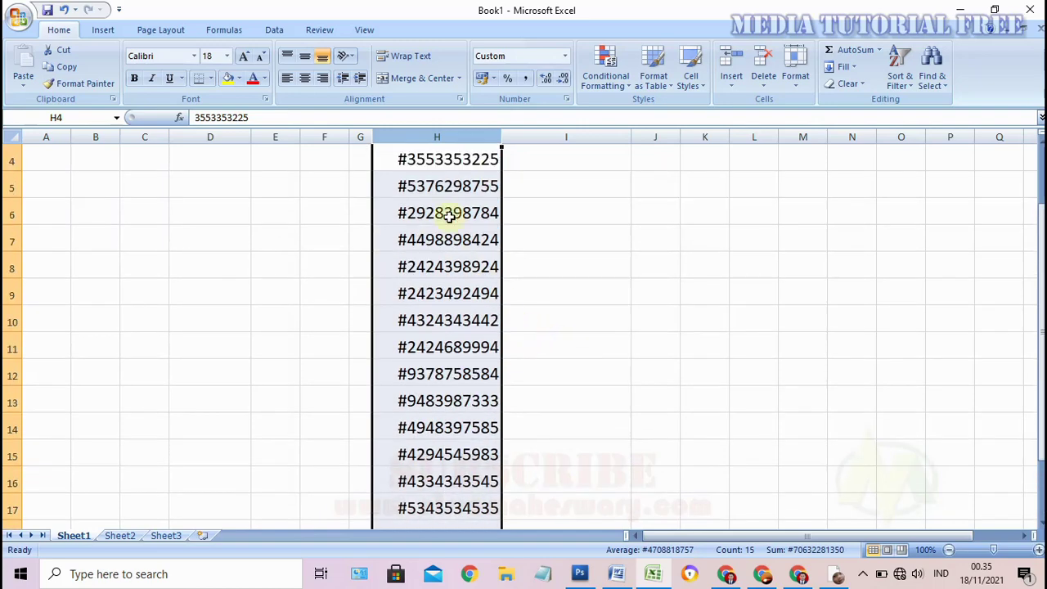
{"action": "right_click", "coordinate": [438, 191]}
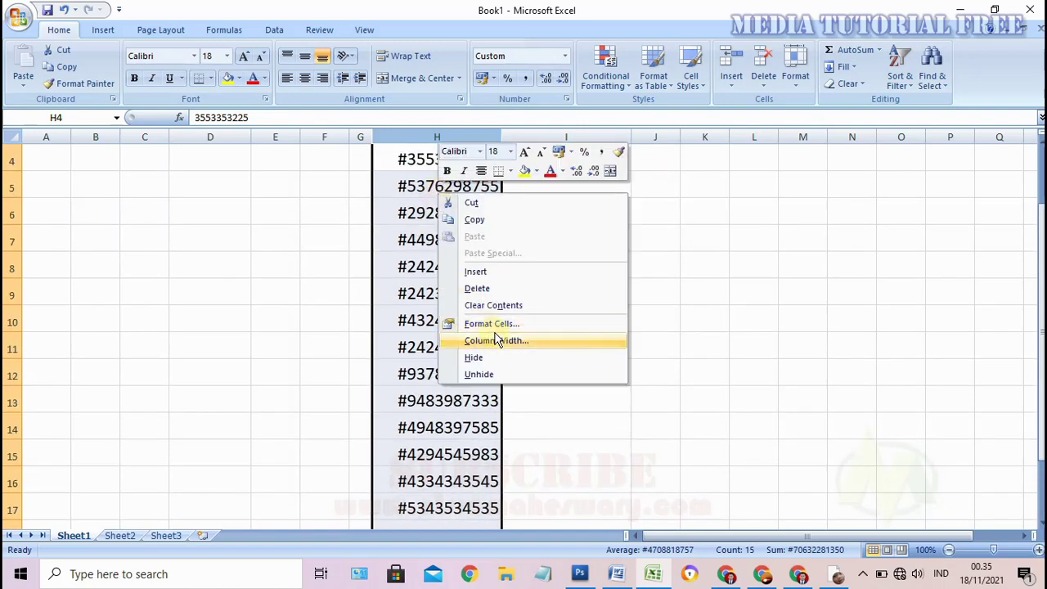
- Edit column H's "#"# custom format to add a space after the # prefix, then deselect the column
{"action": "left_click", "coordinate": [542, 325]}
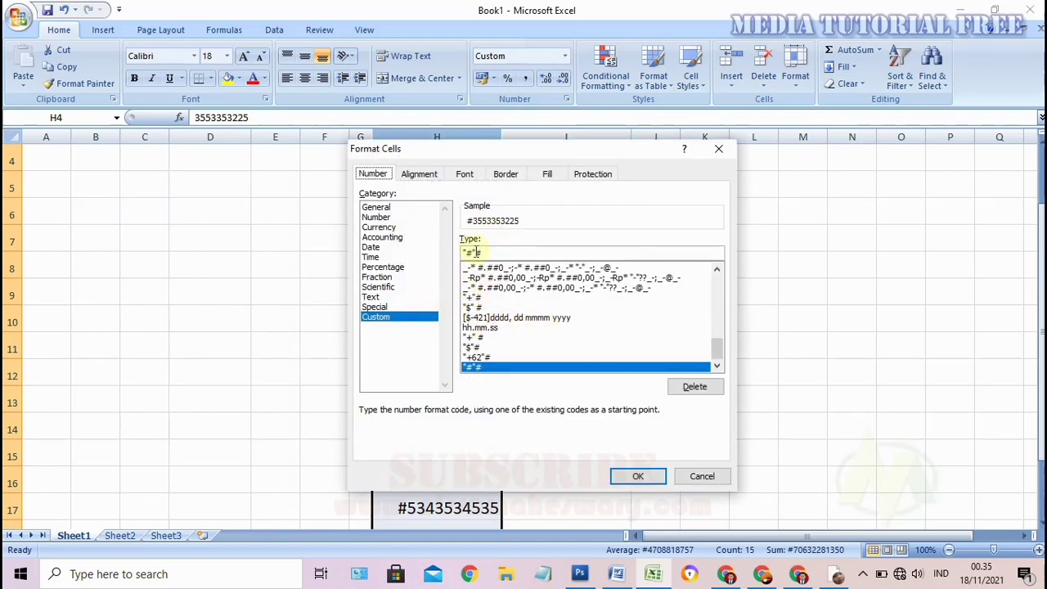
{"action": "left_click", "coordinate": [475, 251]}
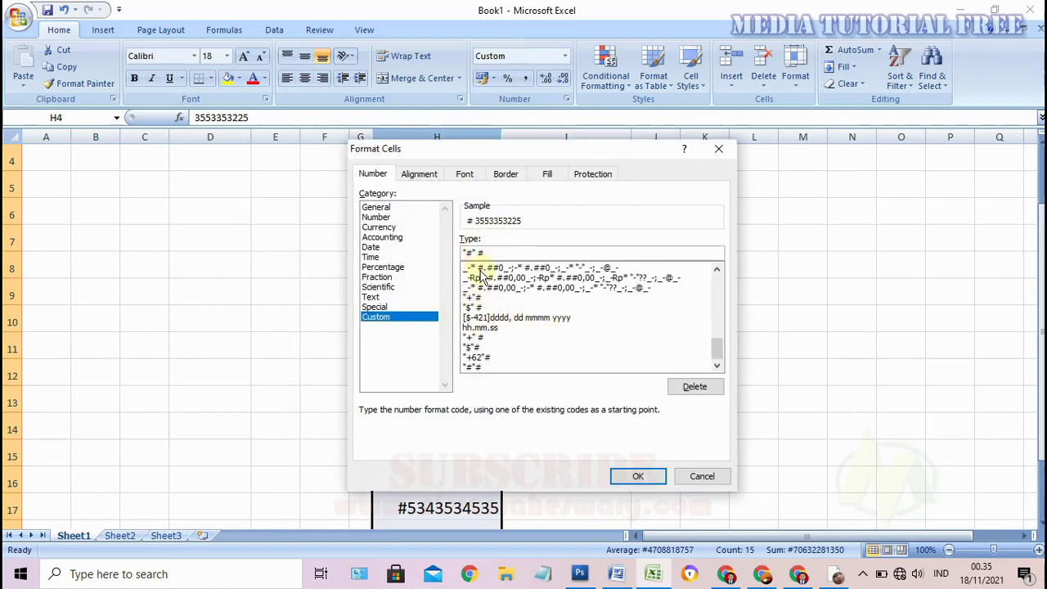
{"action": "left_click", "coordinate": [641, 478]}
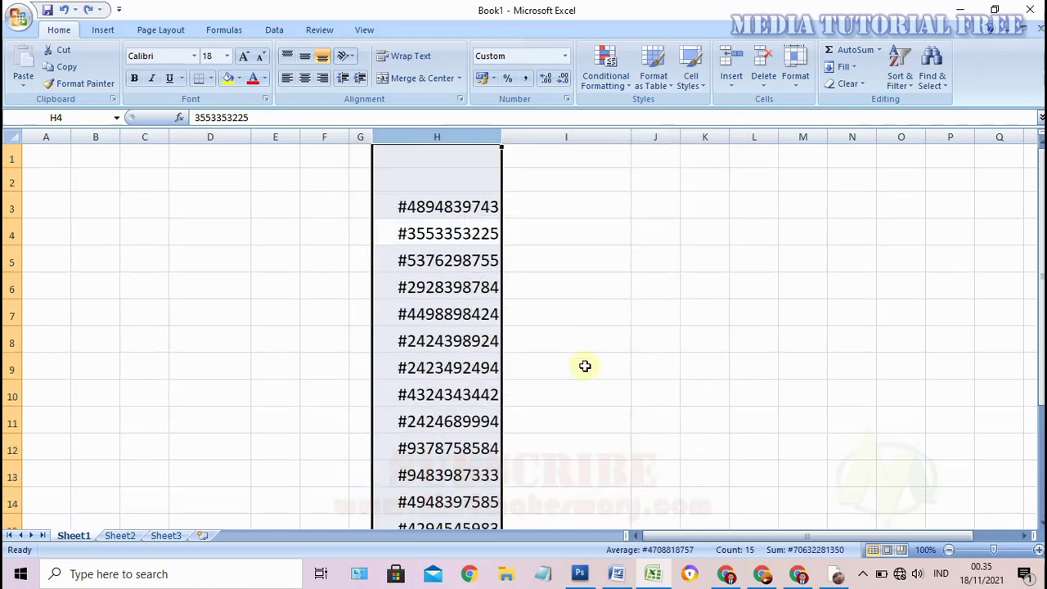
{"action": "left_click", "coordinate": [603, 306]}
{"action": "scroll", "coordinate": [580, 355], "scroll_direction": "down", "scroll_amount": 2}
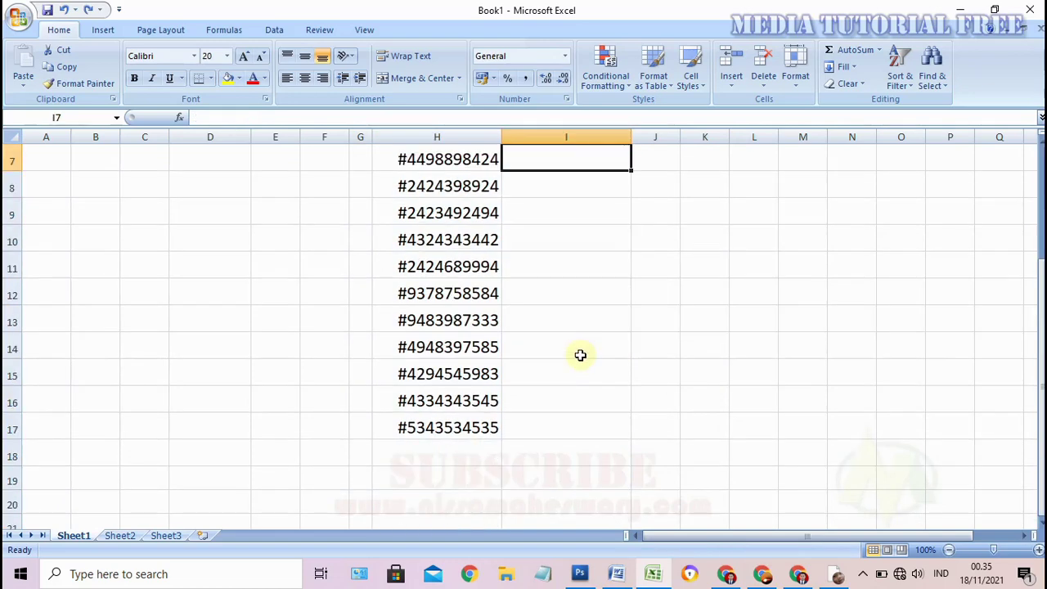
{"action": "scroll", "coordinate": [580, 354], "scroll_direction": "up", "scroll_amount": 1}
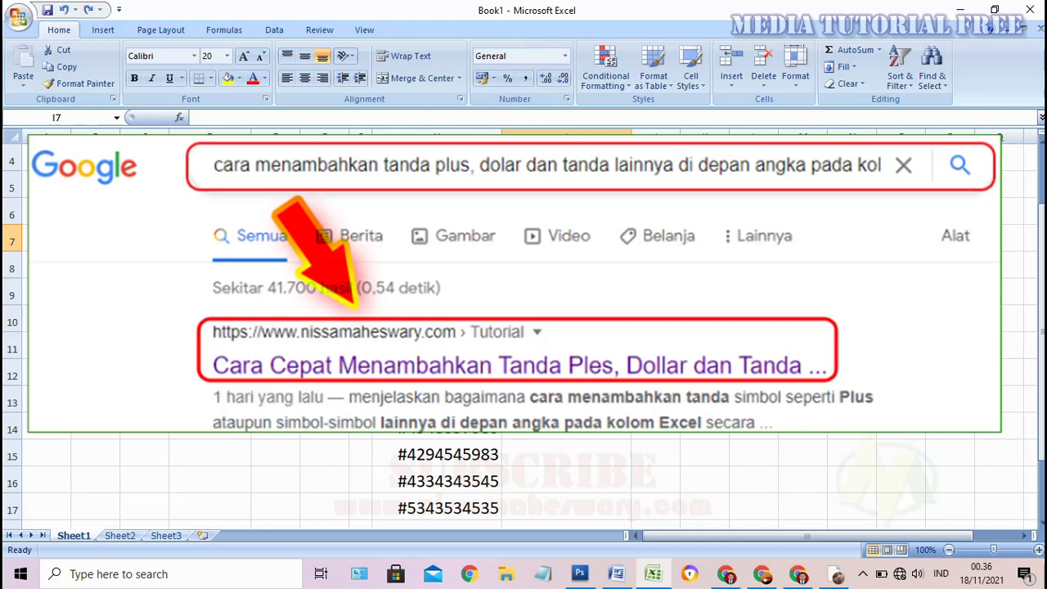
{"action": "left_click", "coordinate": [336, 295]}
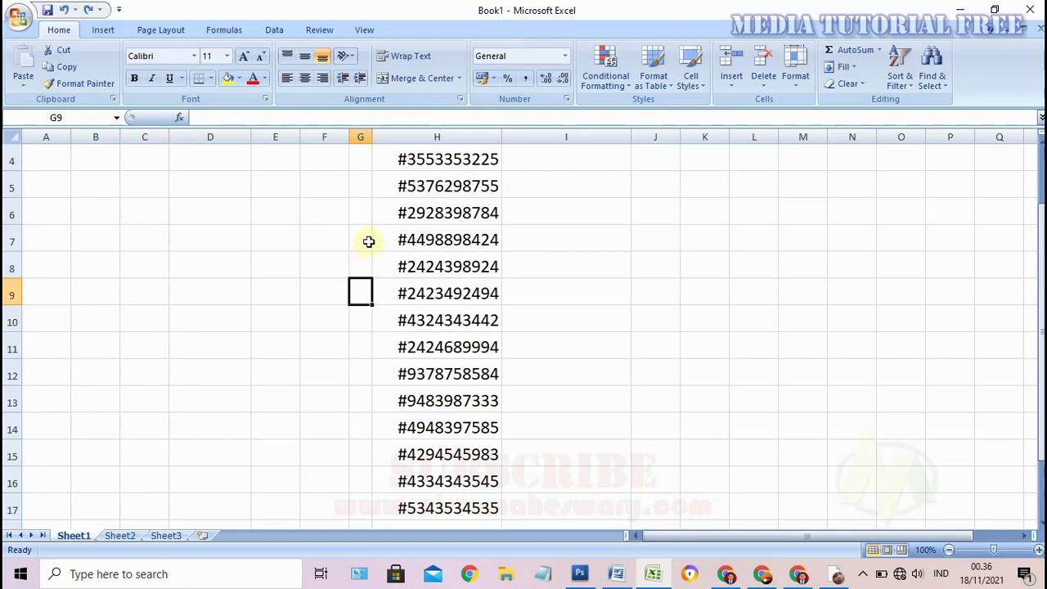
{"action": "scroll", "coordinate": [374, 238], "scroll_direction": "down", "scroll_amount": 2}
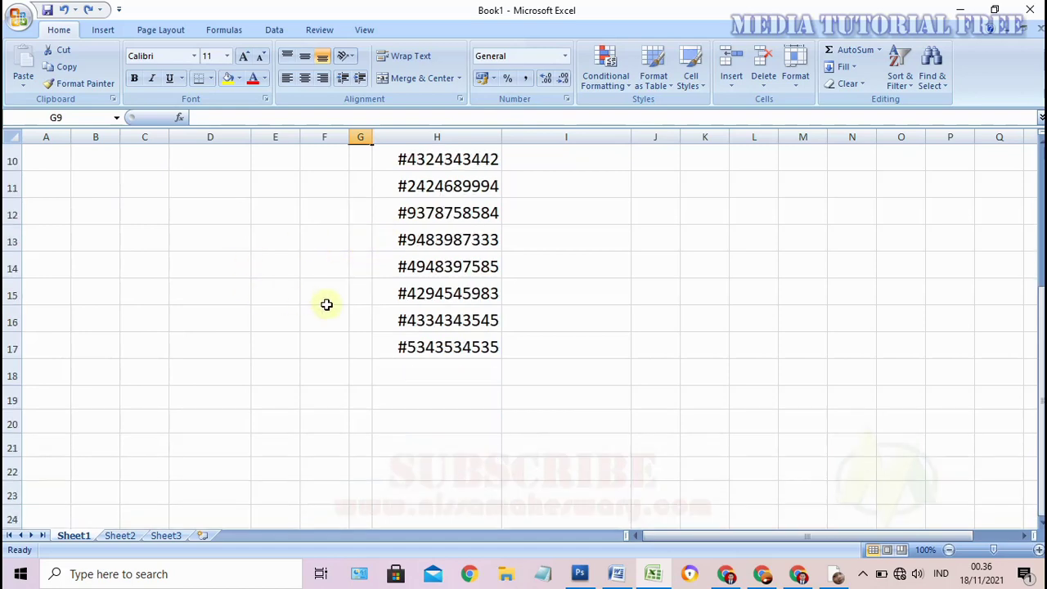
{"action": "scroll", "coordinate": [400, 307], "scroll_direction": "up", "scroll_amount": 3}
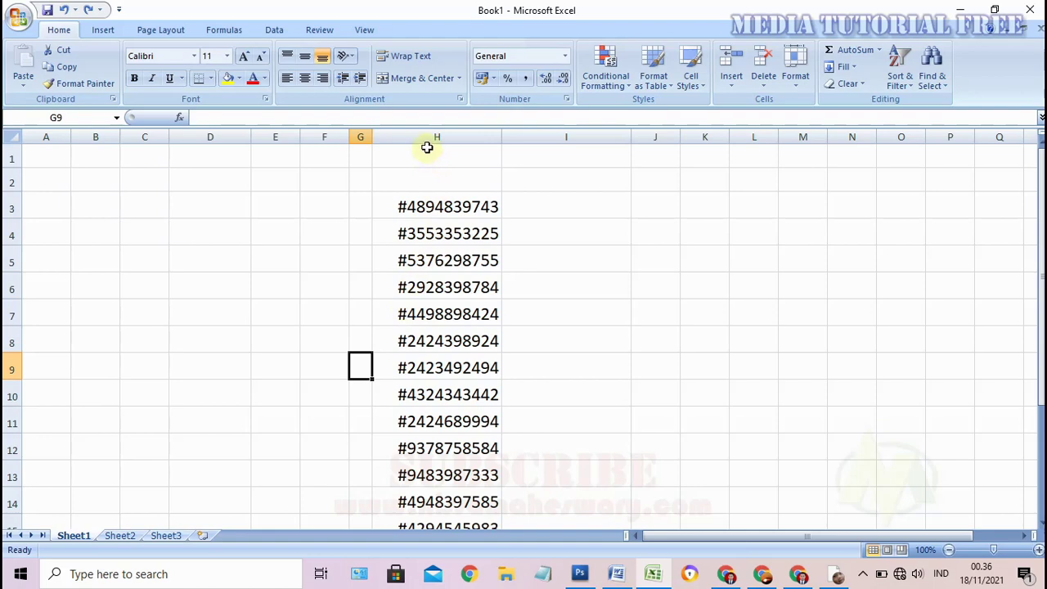
{"action": "scroll", "coordinate": [448, 316], "scroll_direction": "down", "scroll_amount": 2}
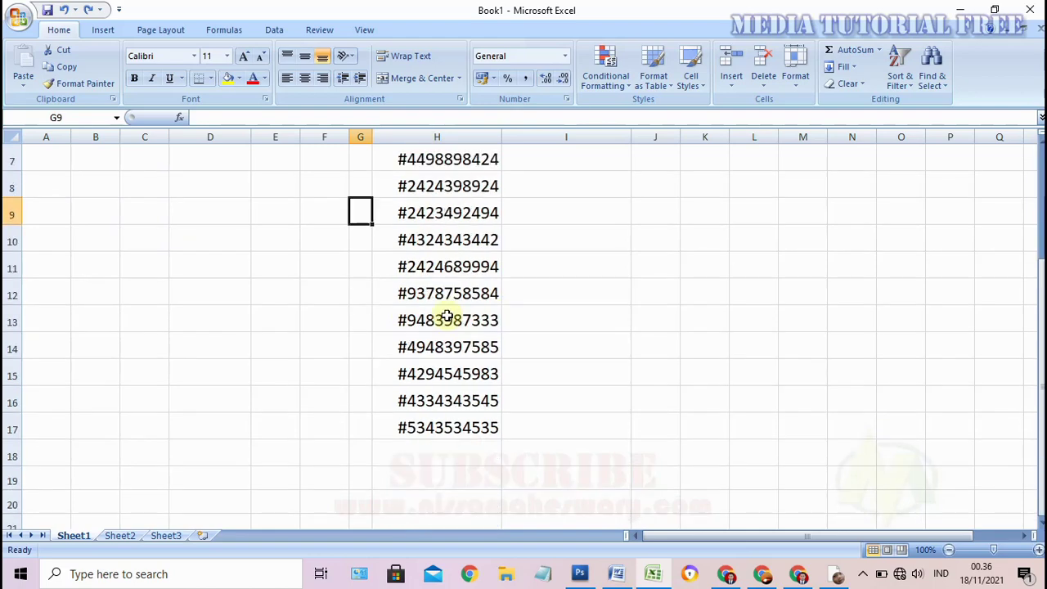
{"action": "scroll", "coordinate": [448, 316], "scroll_direction": "up", "scroll_amount": 1}
{"action": "left_click", "coordinate": [438, 238]}
{"action": "left_click", "coordinate": [444, 292]}
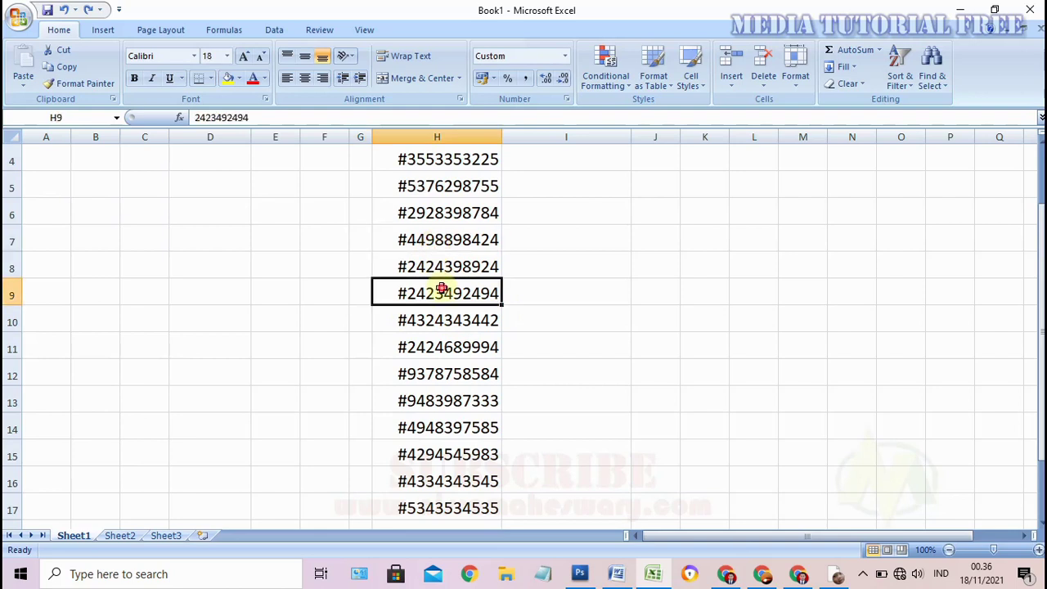
{"action": "left_click", "coordinate": [439, 213]}
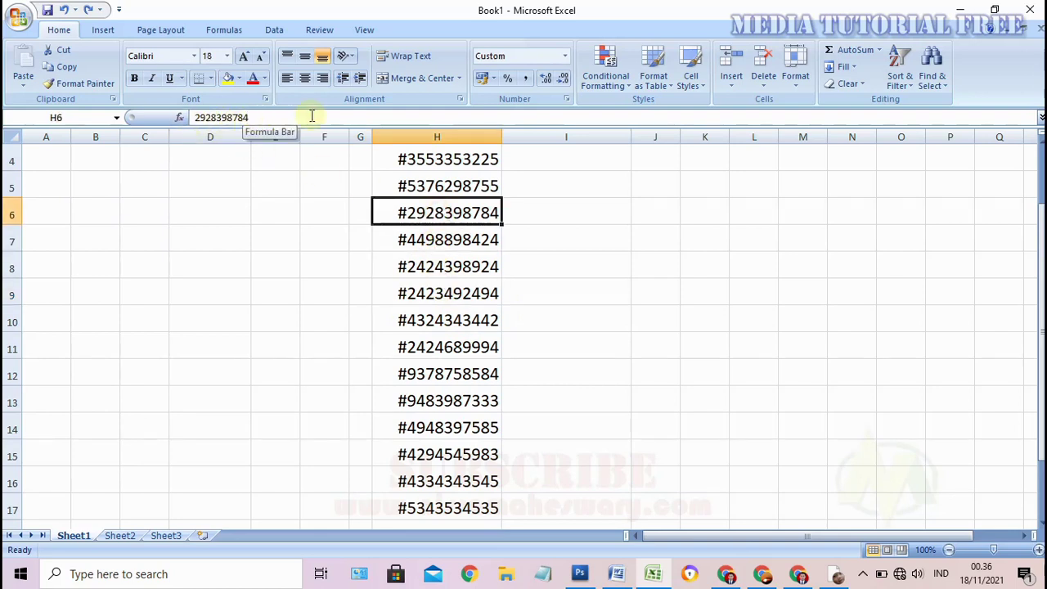
{"action": "left_click", "coordinate": [431, 242]}
{"action": "left_click", "coordinate": [444, 319]}
{"action": "left_click", "coordinate": [428, 265]}
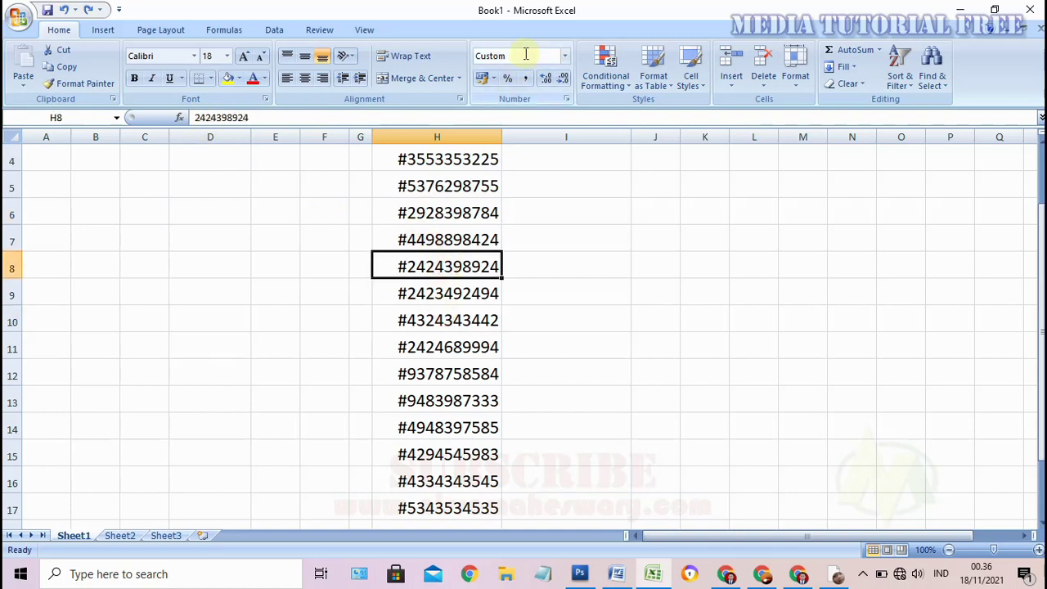
{"action": "left_click", "coordinate": [443, 193]}
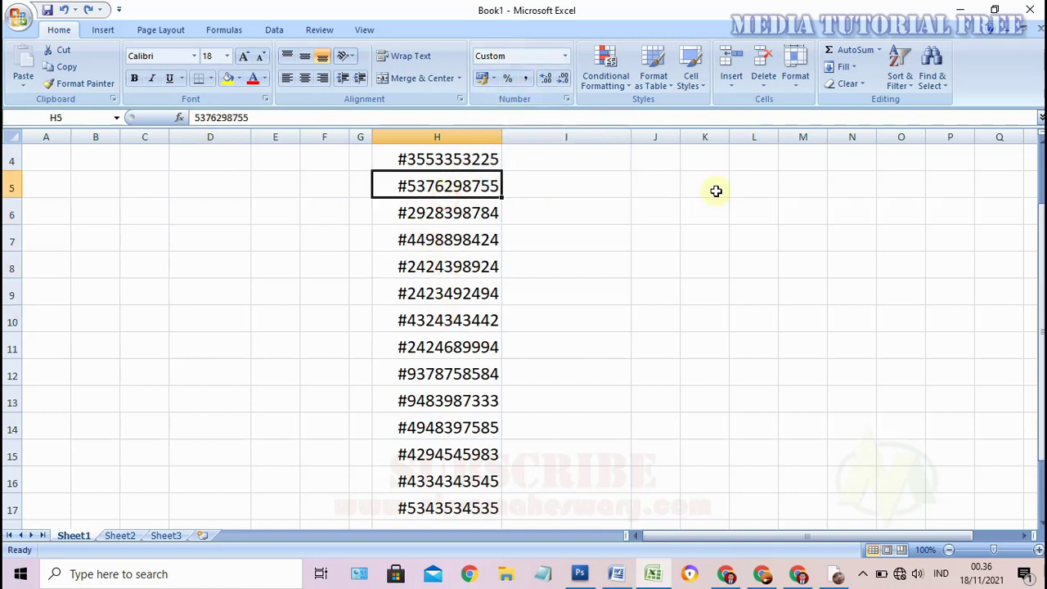